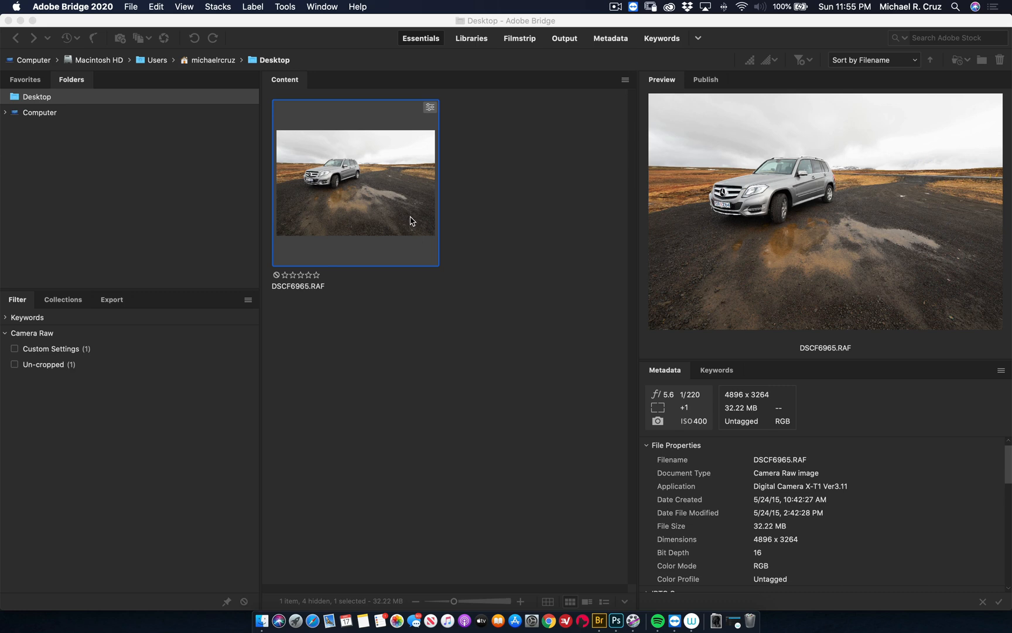
Step: Open DSCF6965.RAF in Camera Raw, keep the workflow set to open as Smart Objects, and send it to Photoshop
{"action": "double_click", "coordinate": [411, 221]}
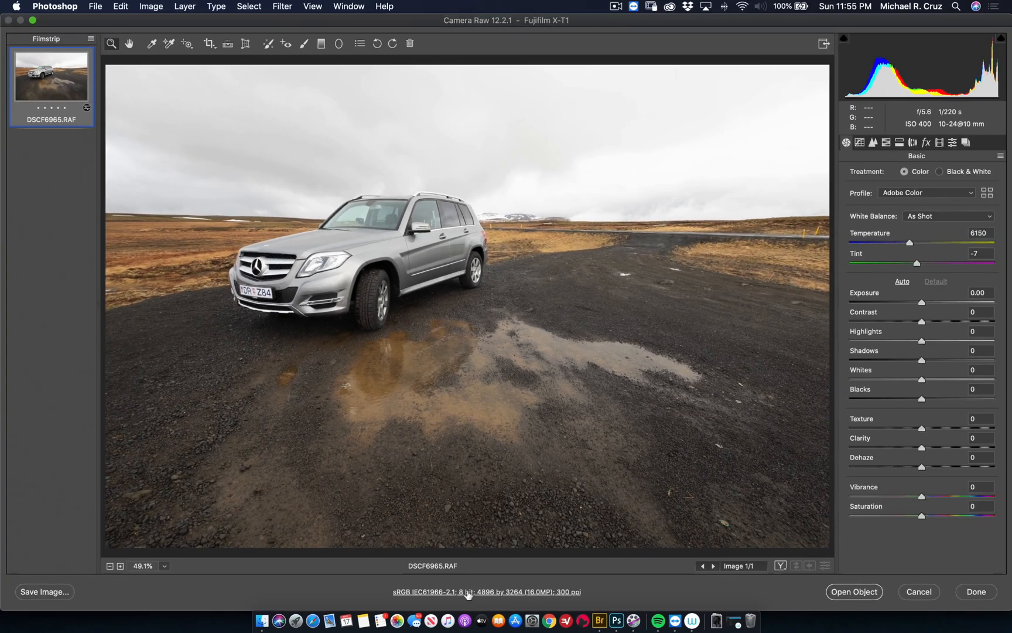
{"action": "left_click", "coordinate": [448, 572]}
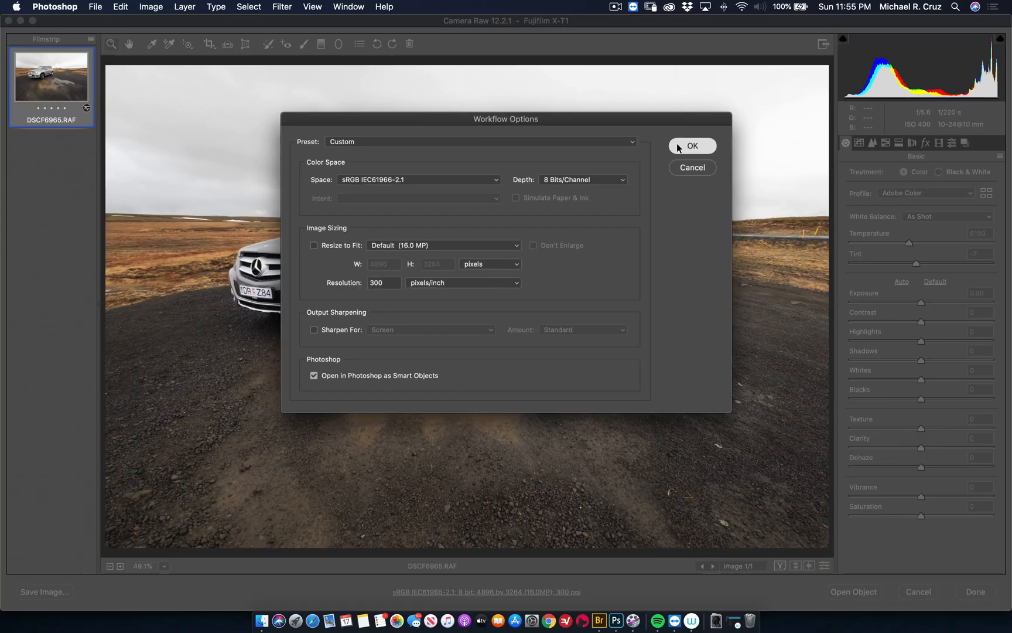
{"action": "left_click", "coordinate": [815, 114]}
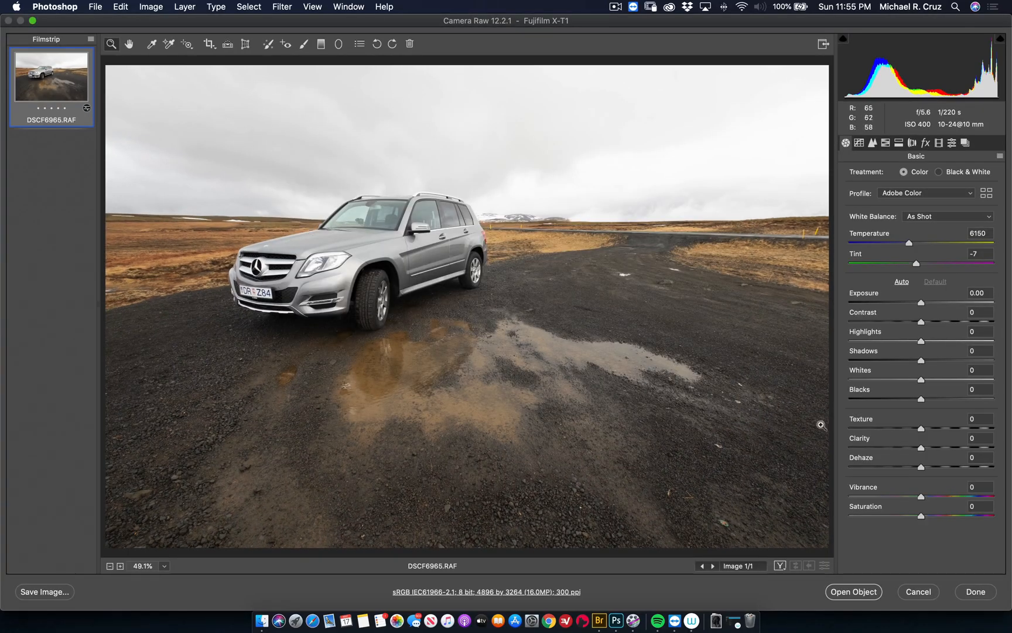
{"action": "left_click", "coordinate": [844, 592]}
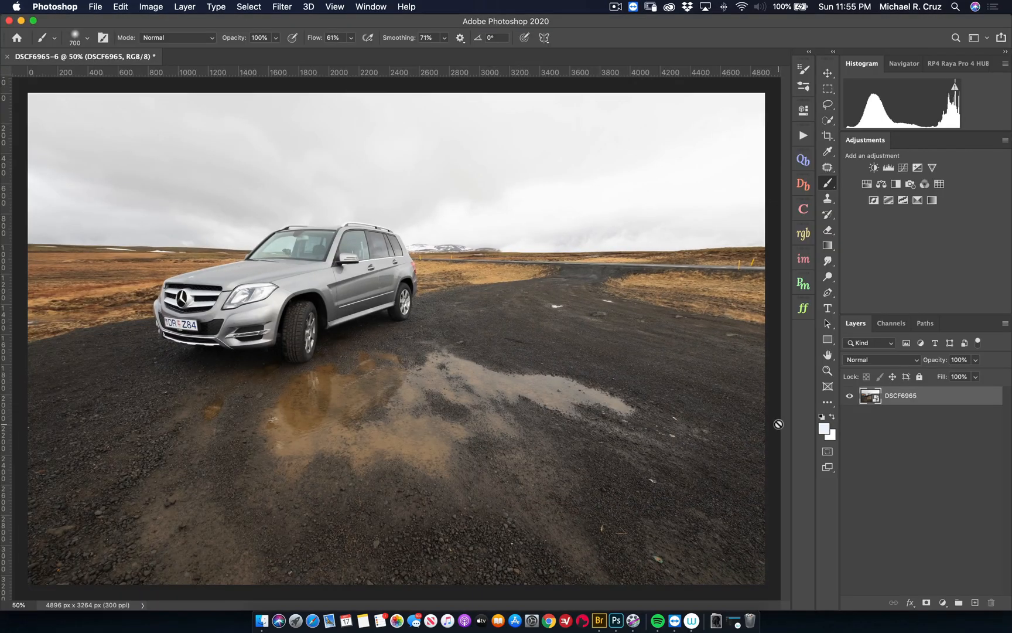
Step: Create three independent copies of the DSCF6965 layer with New Smart Object via Copy
{"action": "right_click", "coordinate": [896, 398]}
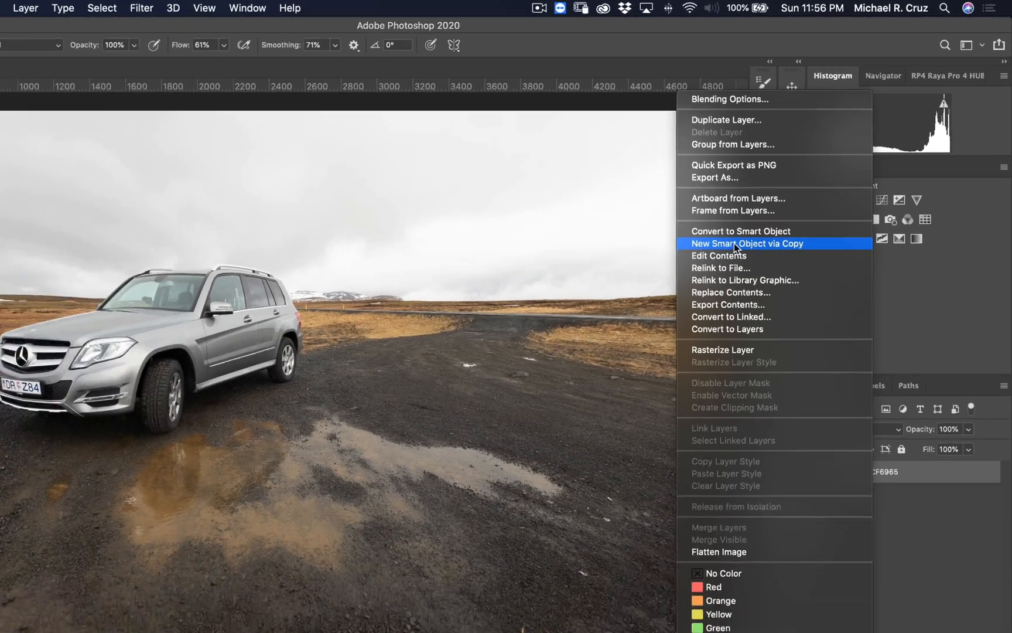
{"action": "left_click", "coordinate": [666, 303]}
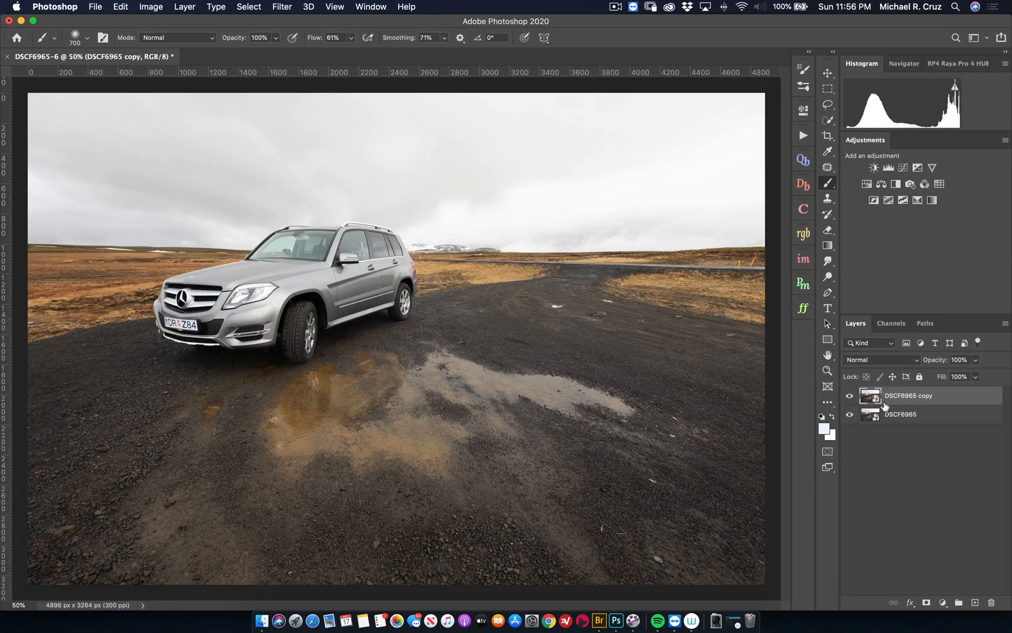
{"action": "right_click", "coordinate": [889, 416]}
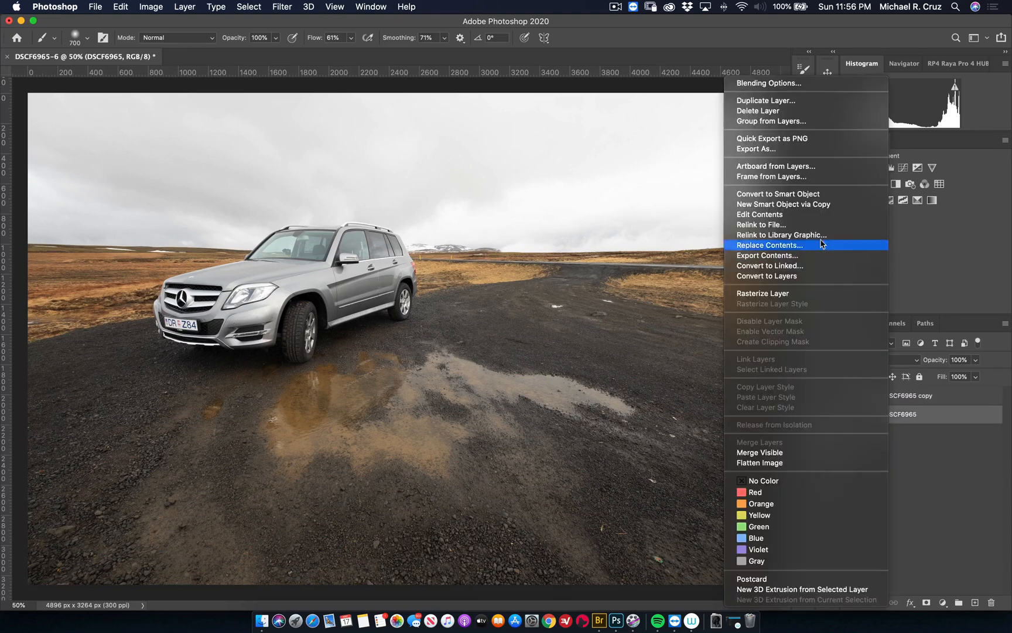
{"action": "left_click", "coordinate": [810, 206]}
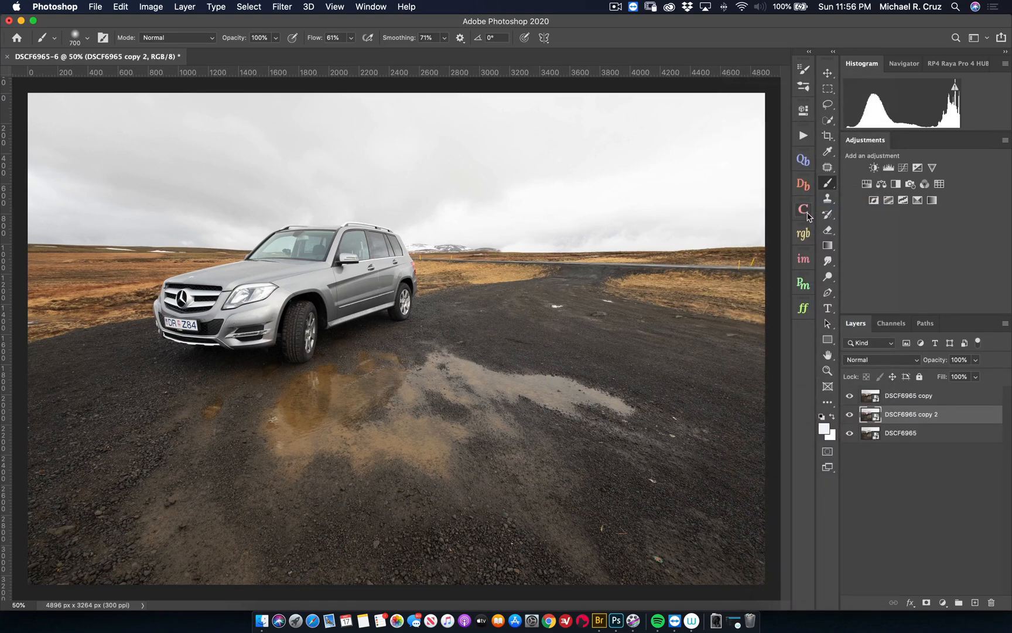
{"action": "right_click", "coordinate": [902, 433]}
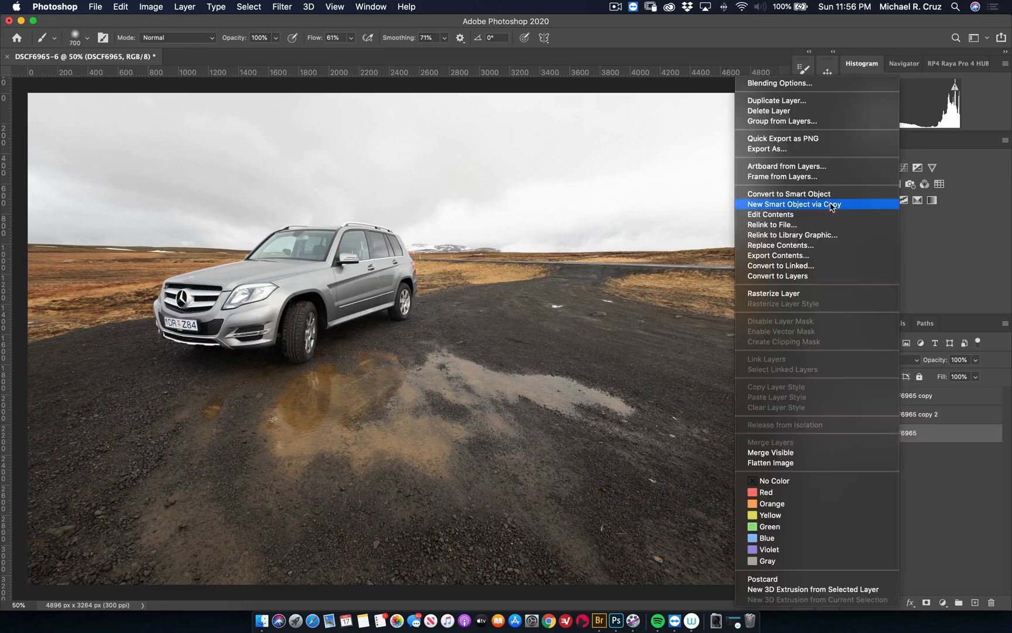
{"action": "left_click", "coordinate": [834, 206]}
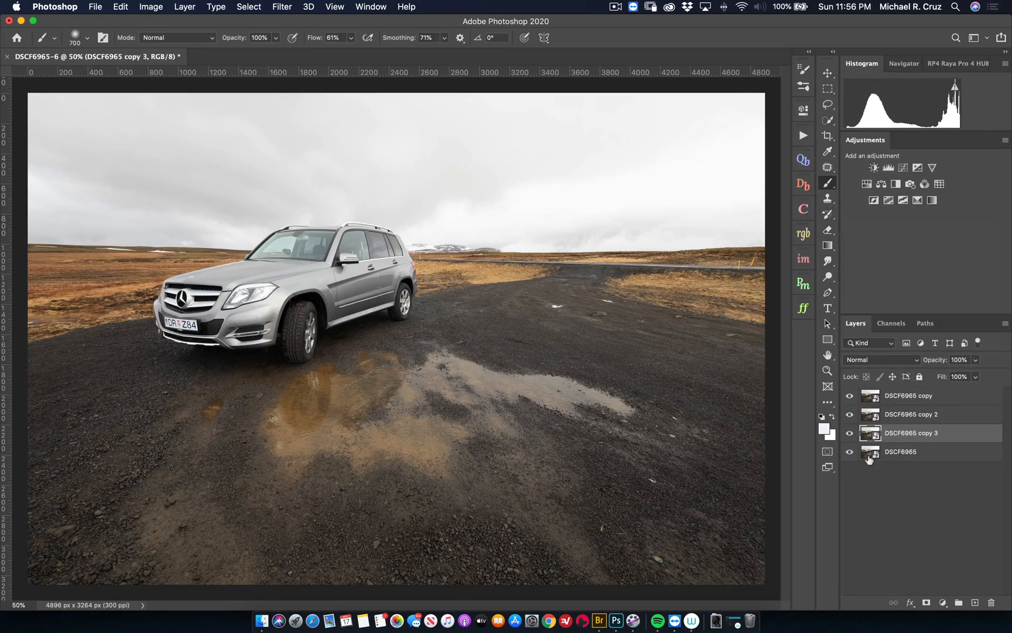
Step: Rename the smart object copy directly above the original DSCF6965 layer as Landscape
{"action": "left_click", "coordinate": [900, 457]}
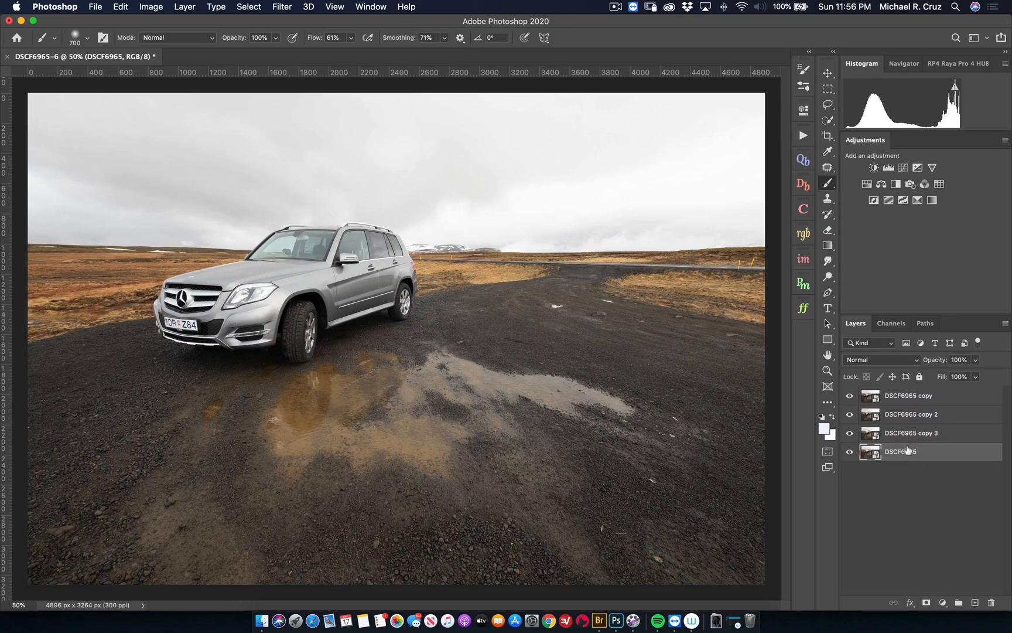
{"action": "left_click", "coordinate": [908, 434]}
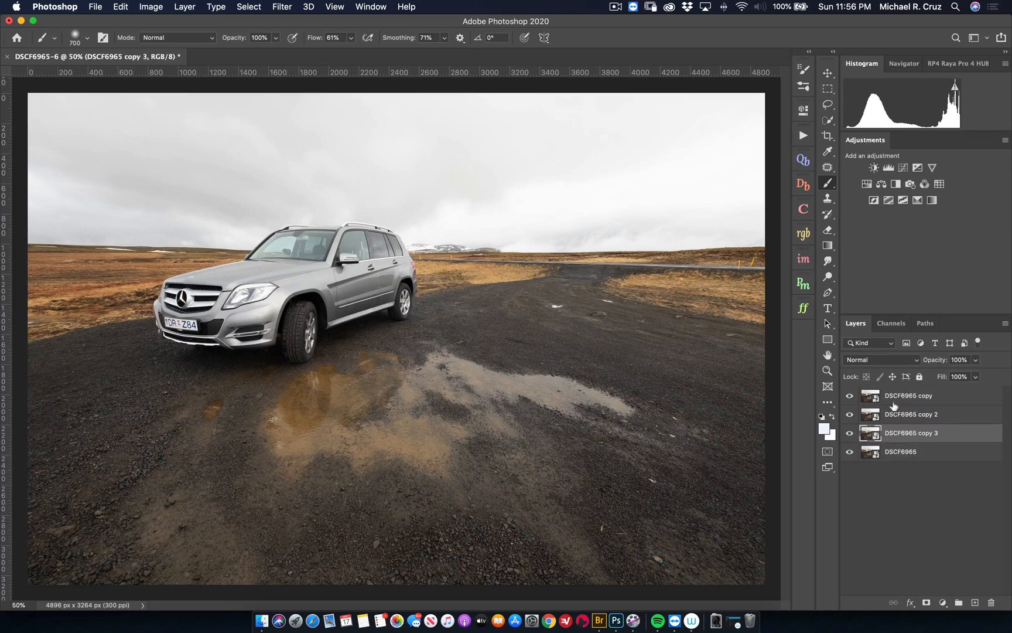
{"action": "double_click", "coordinate": [905, 433]}
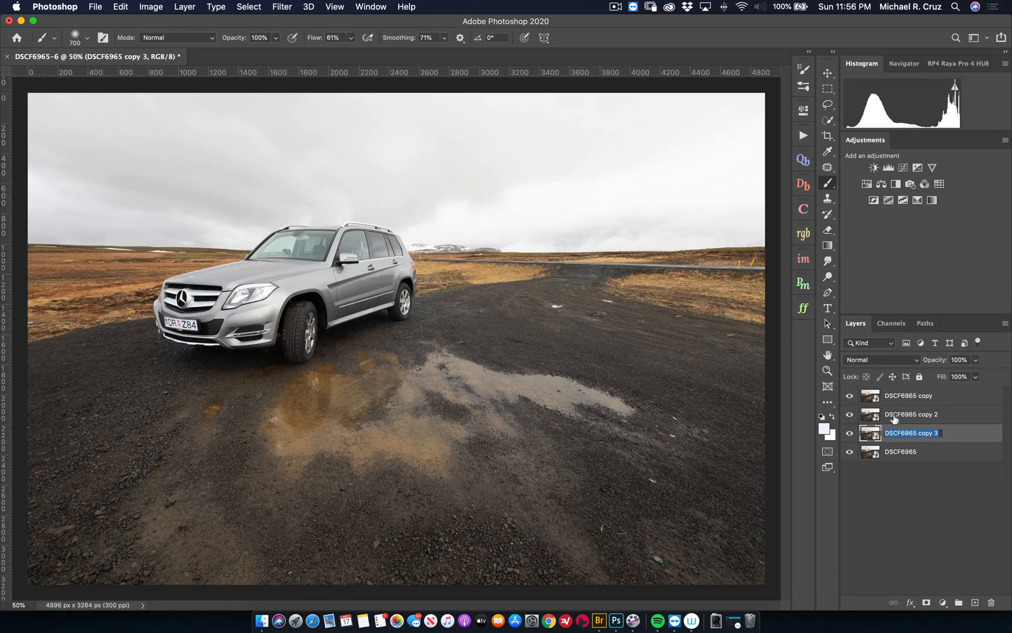
{"action": "type", "text": ":"}
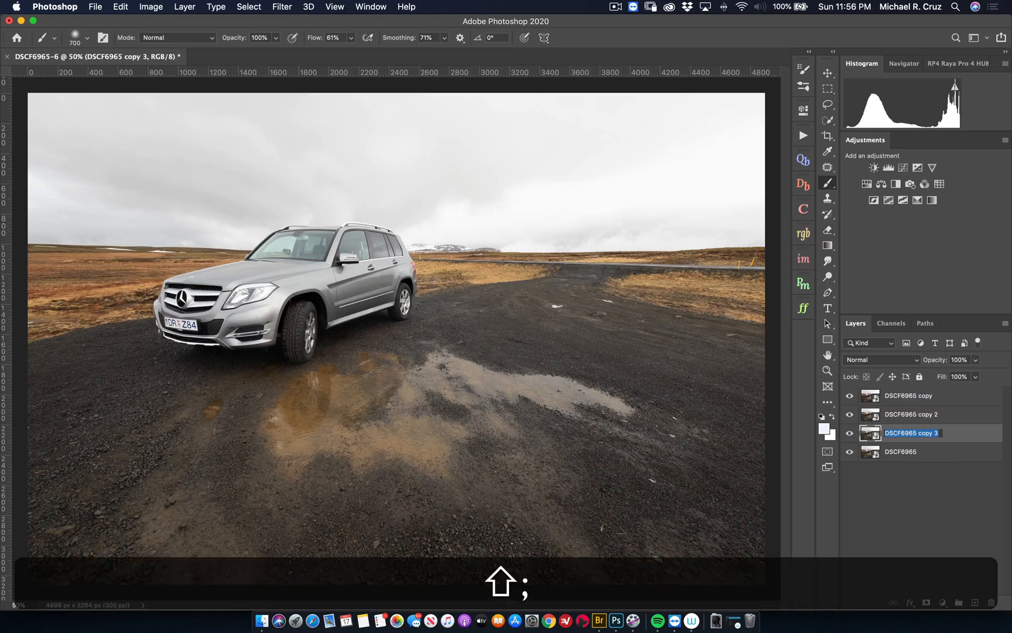
{"action": "type", "text": "Labo"}
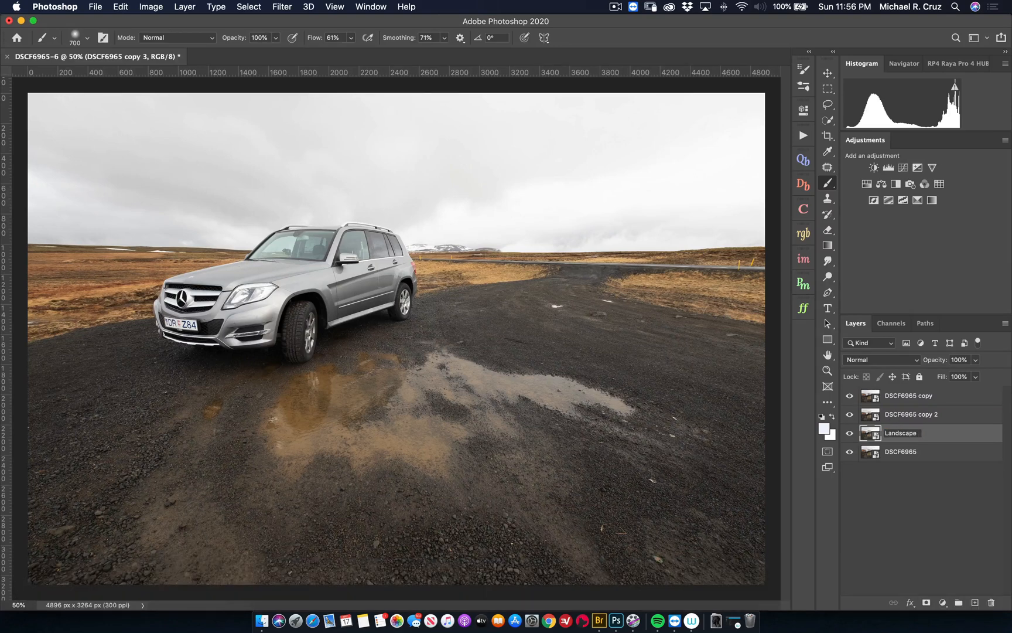
{"action": "key", "text": "Return"}
Step: Rename the DSCF6965 copy 2 layer as Car and the topmost copy as Sky
{"action": "double_click", "coordinate": [937, 414]}
{"action": "type", "text": "Car"}
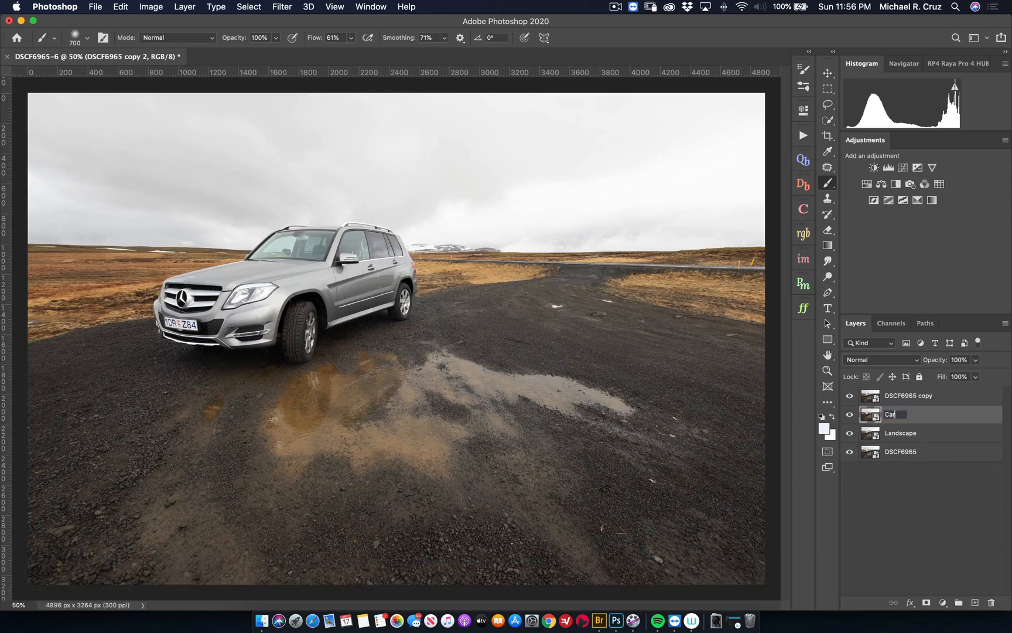
{"action": "left_click", "coordinate": [903, 399]}
{"action": "double_click", "coordinate": [905, 395]}
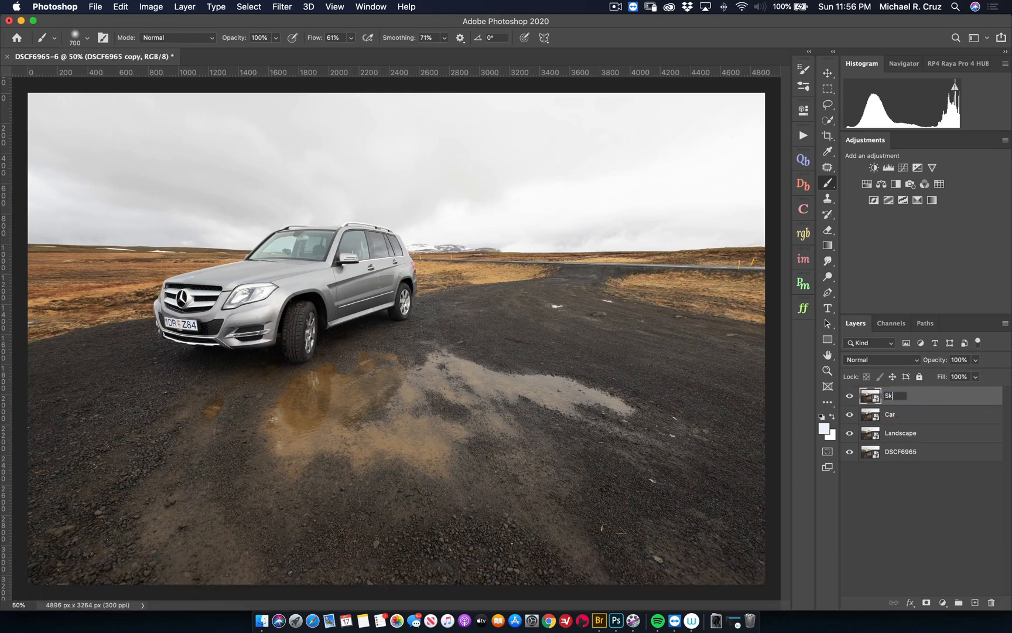
{"action": "type", "text": "Sky"}
{"action": "key", "text": "Return"}
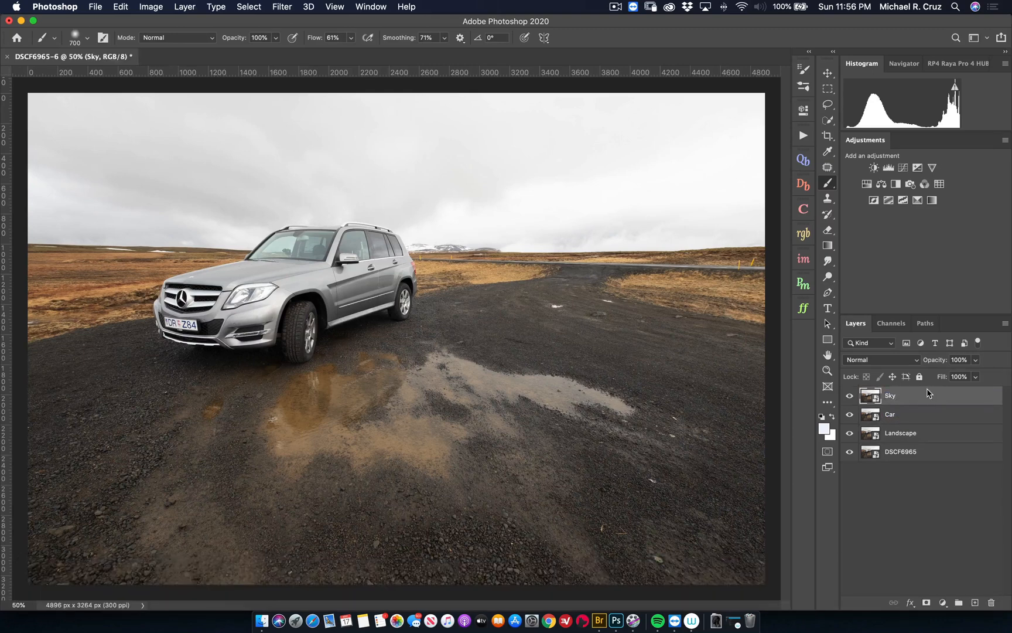
Step: Hide the Sky and Car layers and apply the Adobe Vivid profile to the Landscape smart object in Camera Raw
{"action": "left_click", "coordinate": [849, 396]}
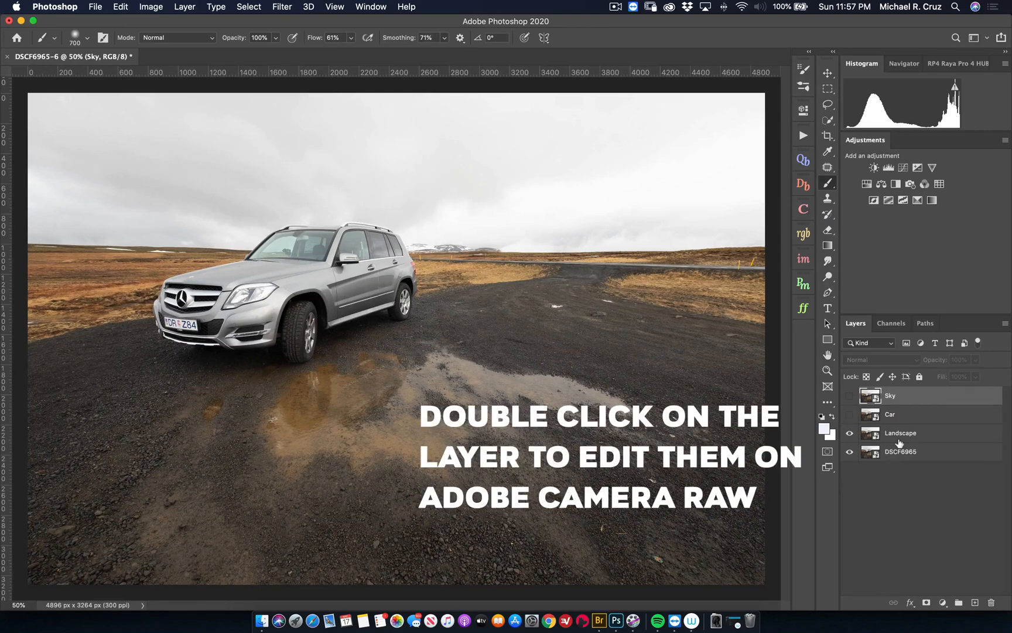
{"action": "left_click", "coordinate": [899, 439]}
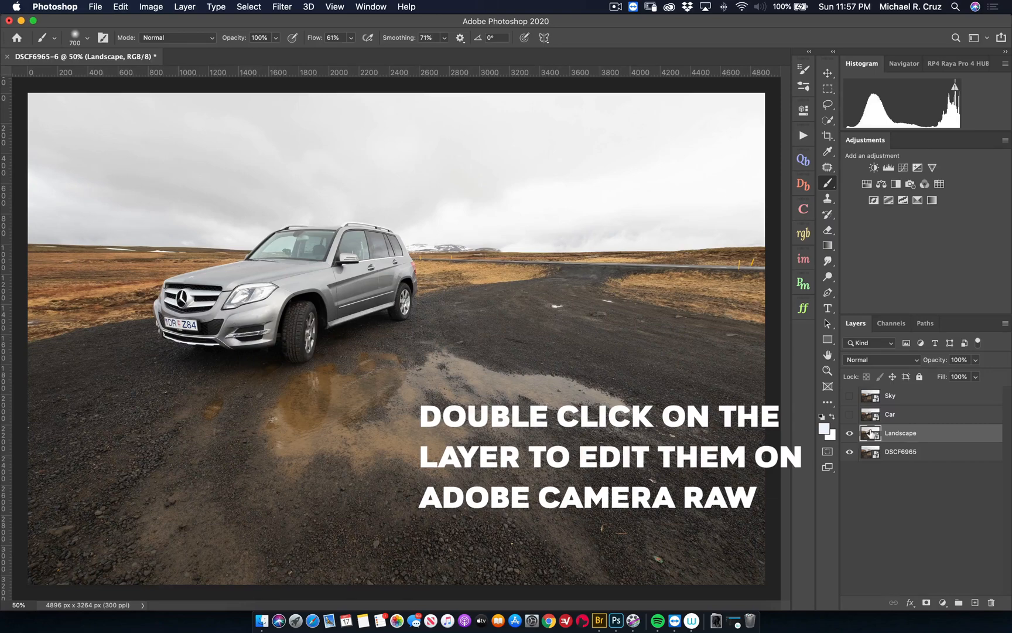
{"action": "double_click", "coordinate": [871, 433]}
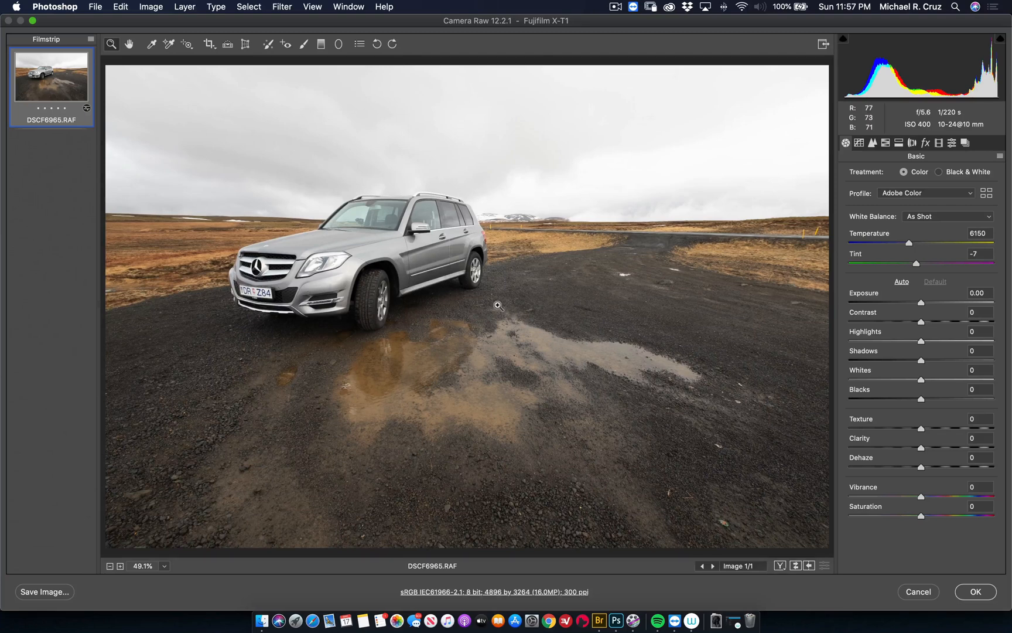
{"action": "left_click", "coordinate": [916, 193]}
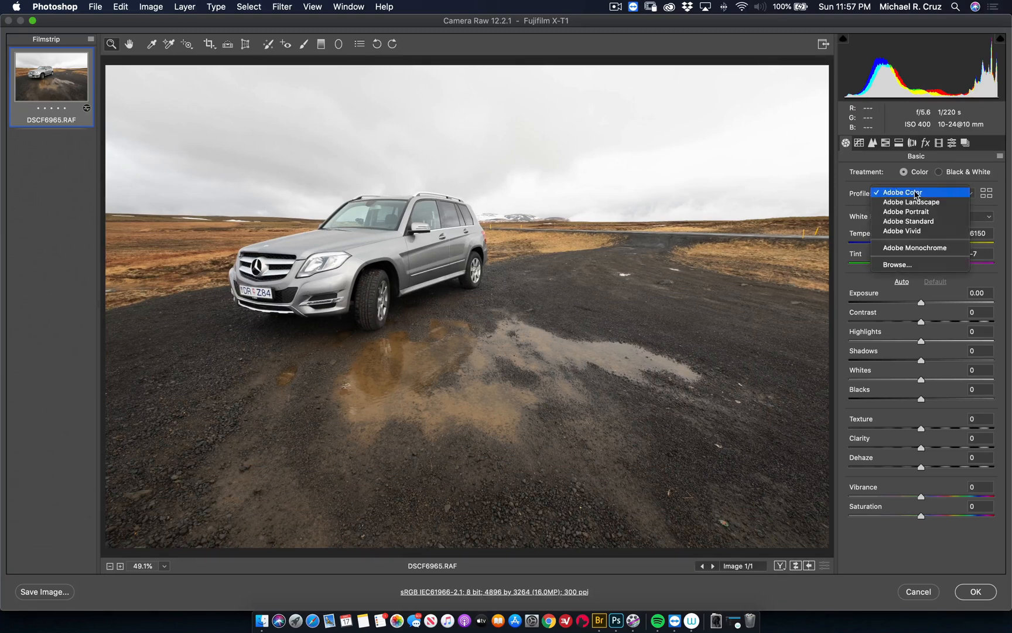
{"action": "left_click", "coordinate": [912, 235]}
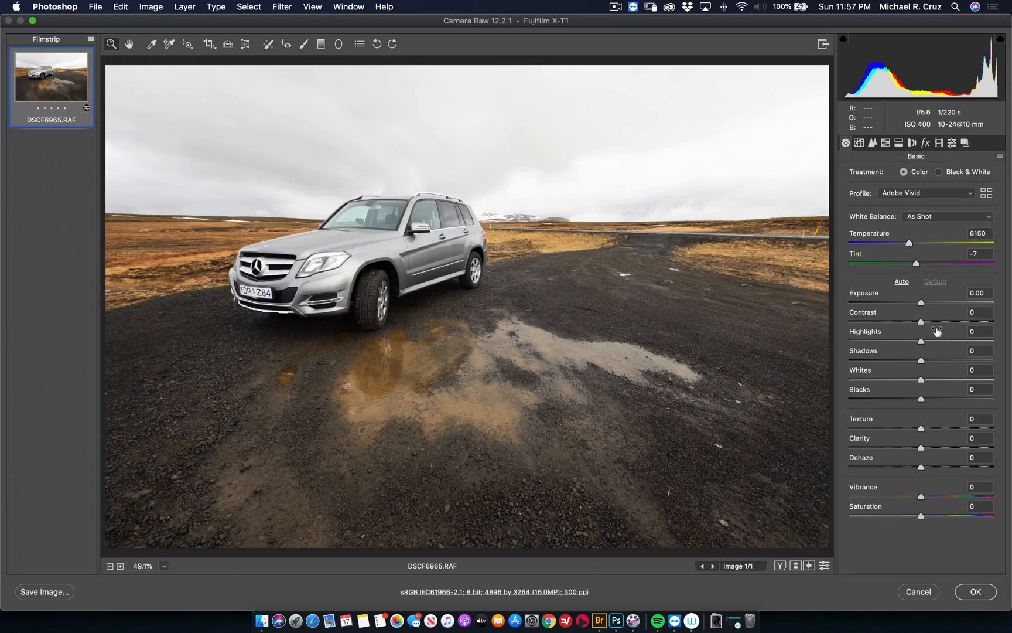
Step: Set the Landscape raw adjustments to Contrast +35, Shadows +9, Texture +13 and Clarity +8
{"action": "left_click", "coordinate": [938, 322]}
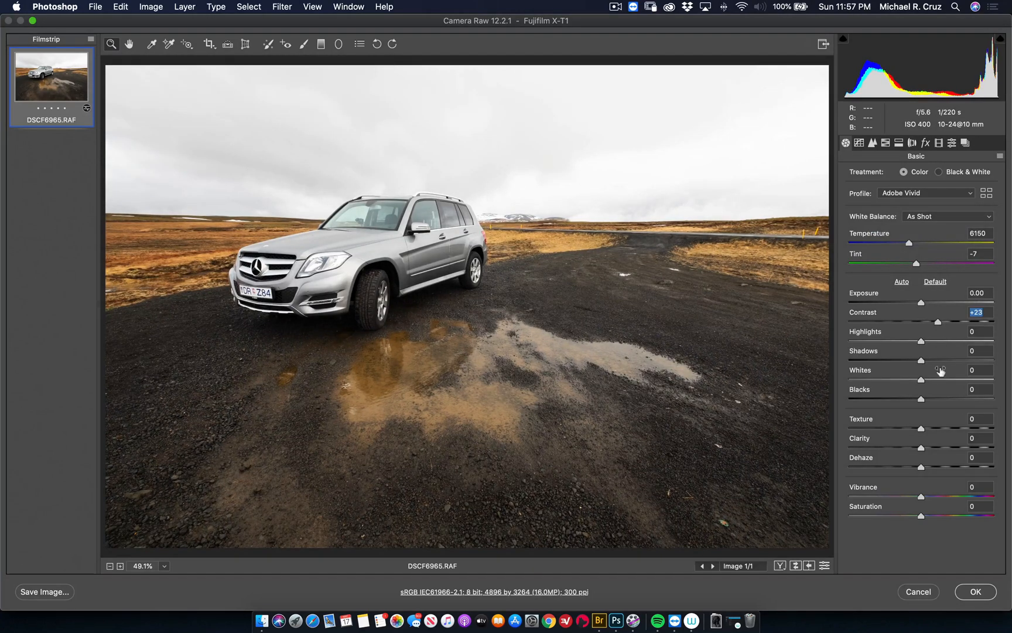
{"action": "left_click", "coordinate": [946, 322]}
{"action": "left_click", "coordinate": [928, 360]}
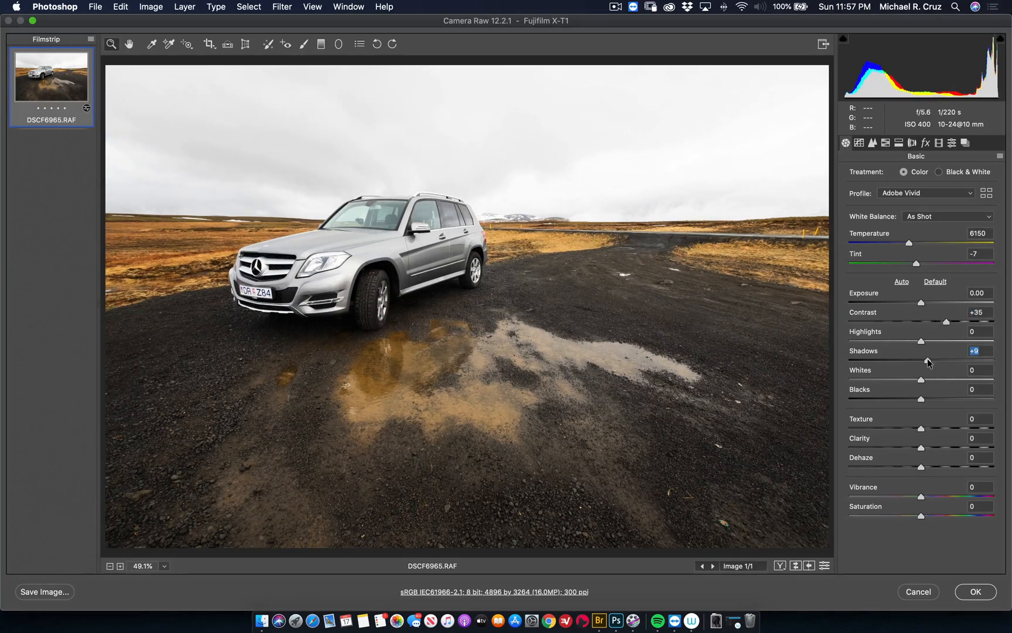
{"action": "left_click", "coordinate": [931, 429]}
{"action": "left_click", "coordinate": [928, 448]}
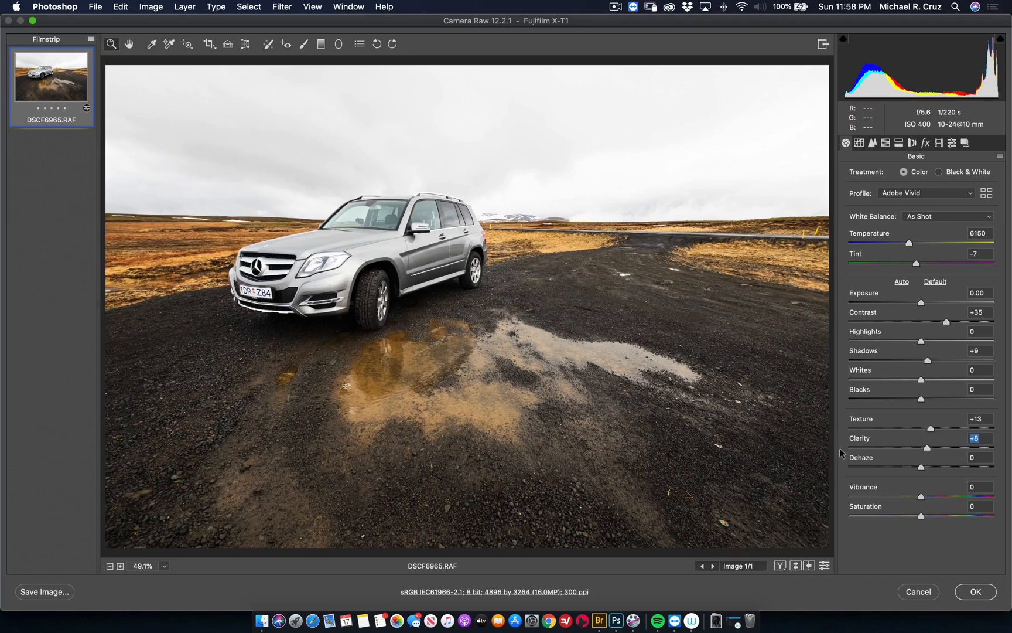
Step: Moderately reduce the Vibrance of the Landscape smart object and apply its raw adjustments
{"action": "left_click", "coordinate": [899, 496]}
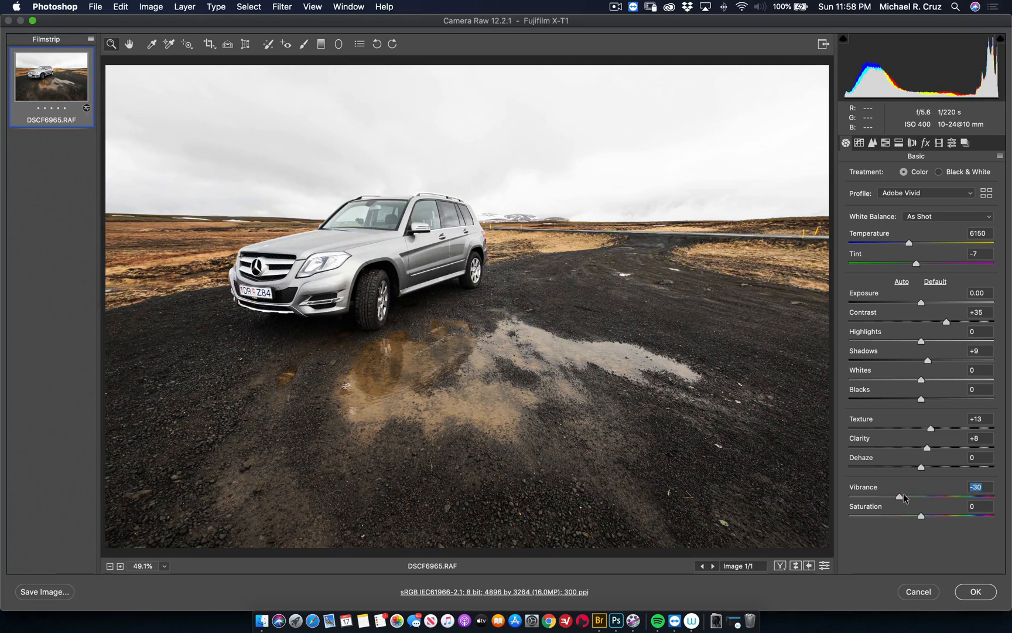
{"action": "left_click", "coordinate": [903, 497]}
{"action": "left_click", "coordinate": [909, 497]}
{"action": "left_click", "coordinate": [975, 592]}
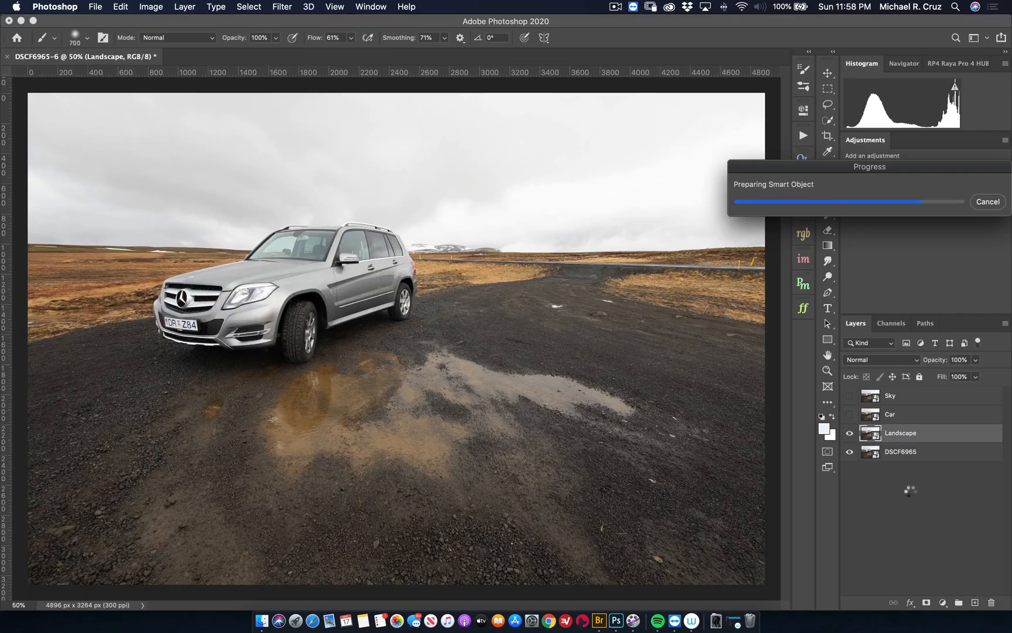
Step: Show the Car layer and apply the Adobe Vivid profile to its smart object in Camera Raw
{"action": "left_click", "coordinate": [849, 416]}
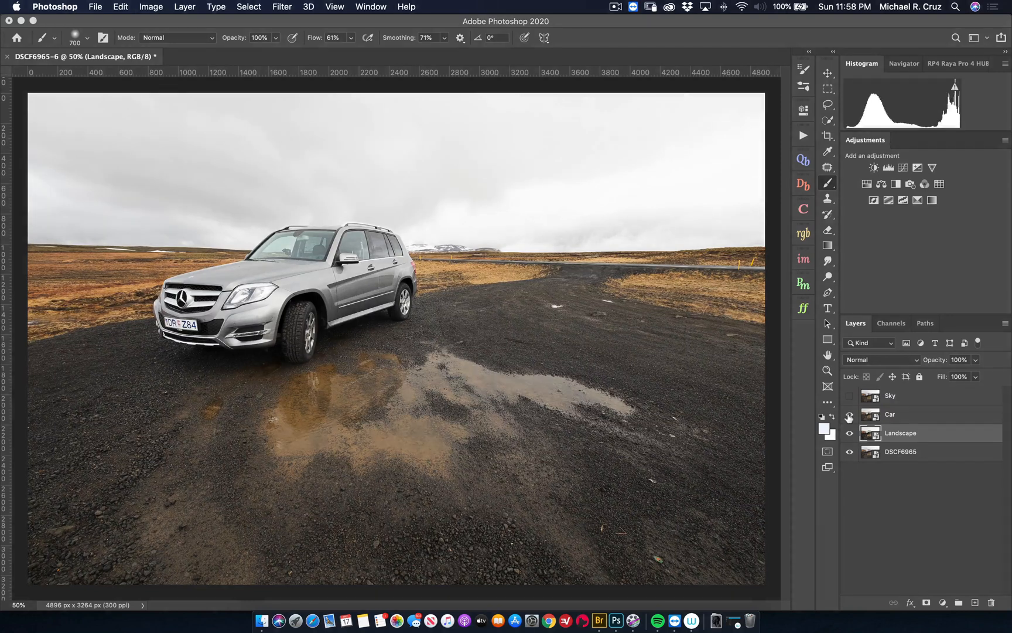
{"action": "left_click", "coordinate": [912, 420]}
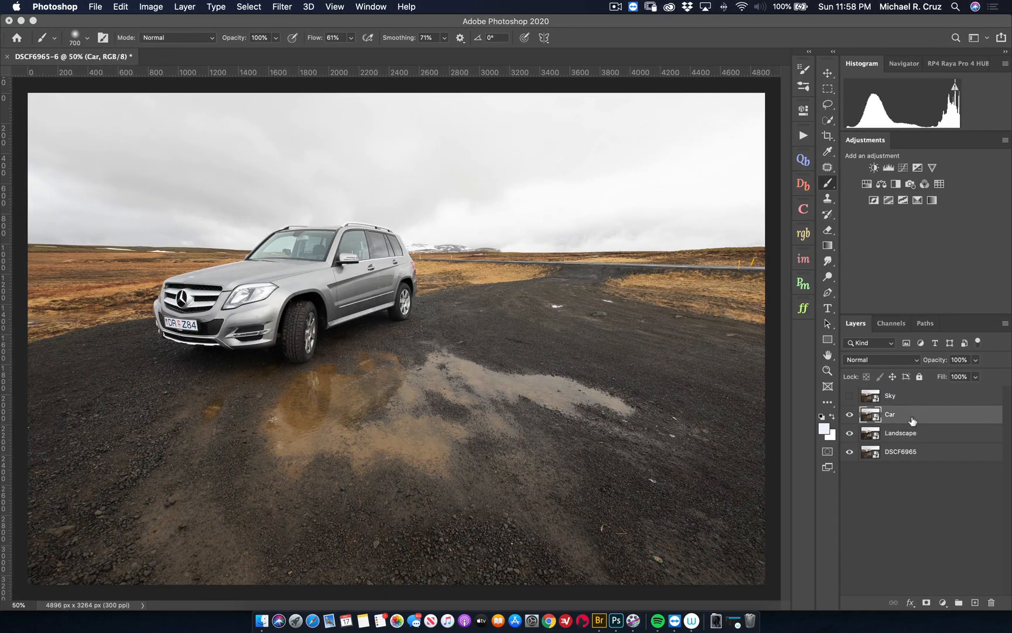
{"action": "double_click", "coordinate": [871, 417]}
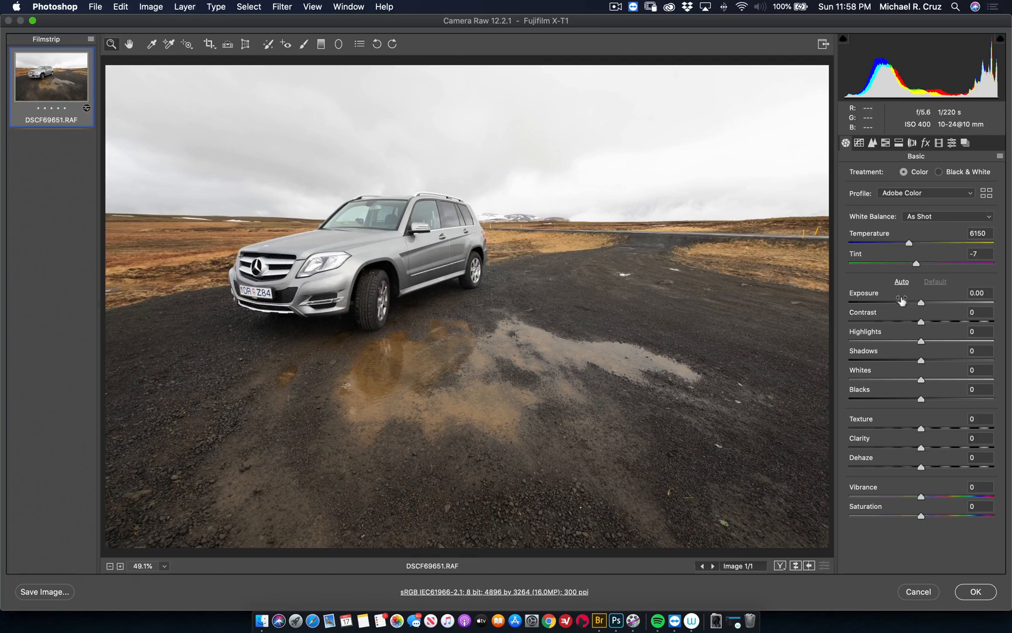
{"action": "left_click", "coordinate": [924, 193]}
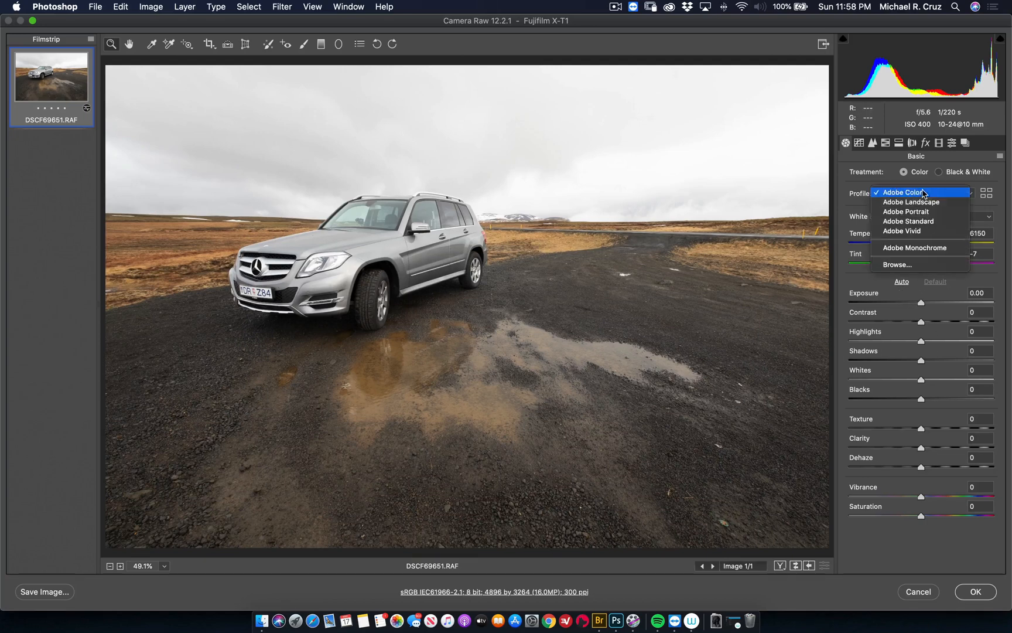
{"action": "left_click", "coordinate": [927, 232]}
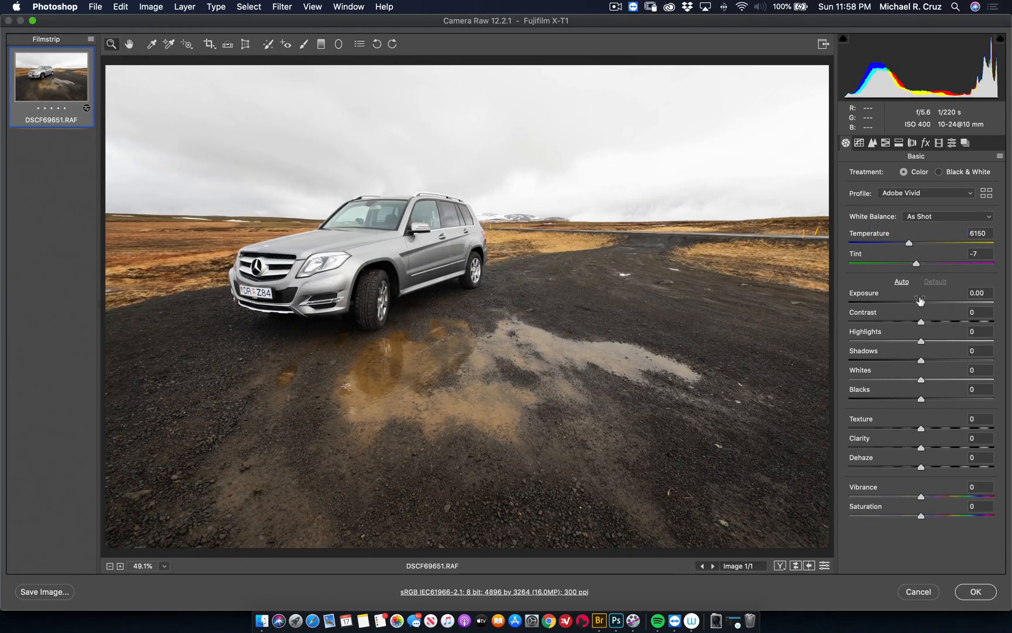
Step: Set the Car raw adjustments to Exposure -0.55, Contrast +58, Highlights -47 and Shadows +53
{"action": "left_click_drag", "start_coordinate": [920, 301], "coordinate": [911, 304]}
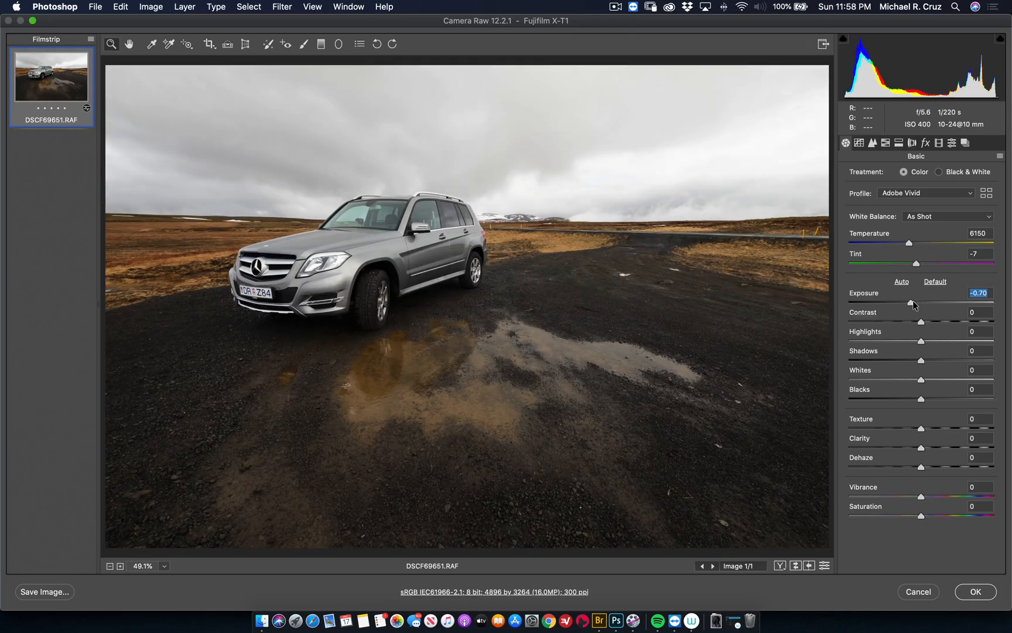
{"action": "left_click_drag", "start_coordinate": [912, 302], "coordinate": [960, 361]}
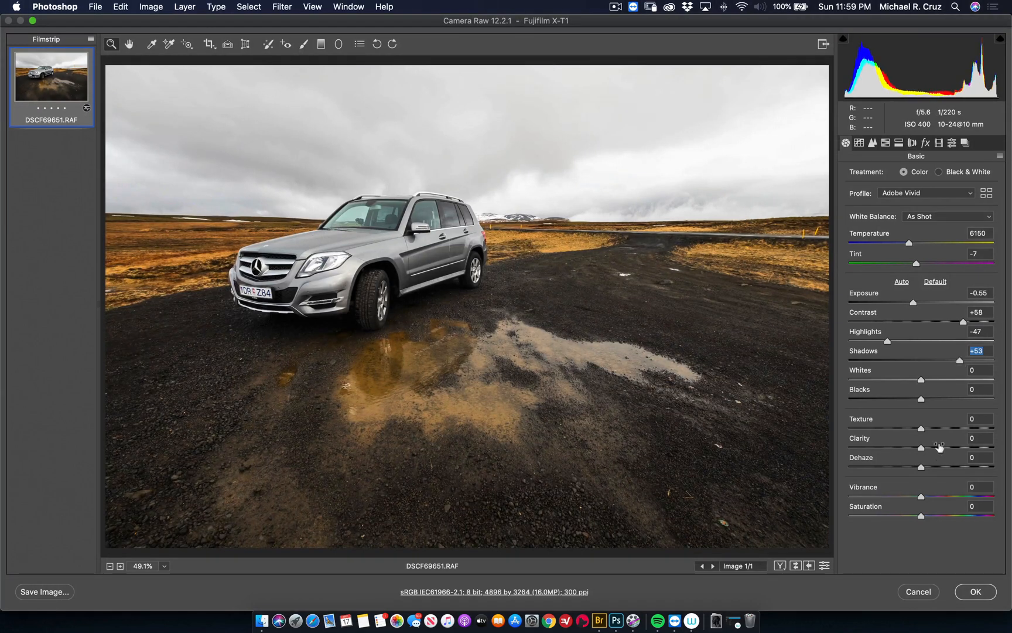
Step: Set the Car raw adjustments to Clarity +33 and Vibrance -37, lift Shadows slightly further, and apply them
{"action": "left_click_drag", "start_coordinate": [939, 448], "coordinate": [944, 449]}
{"action": "left_click_drag", "start_coordinate": [914, 496], "coordinate": [895, 498]}
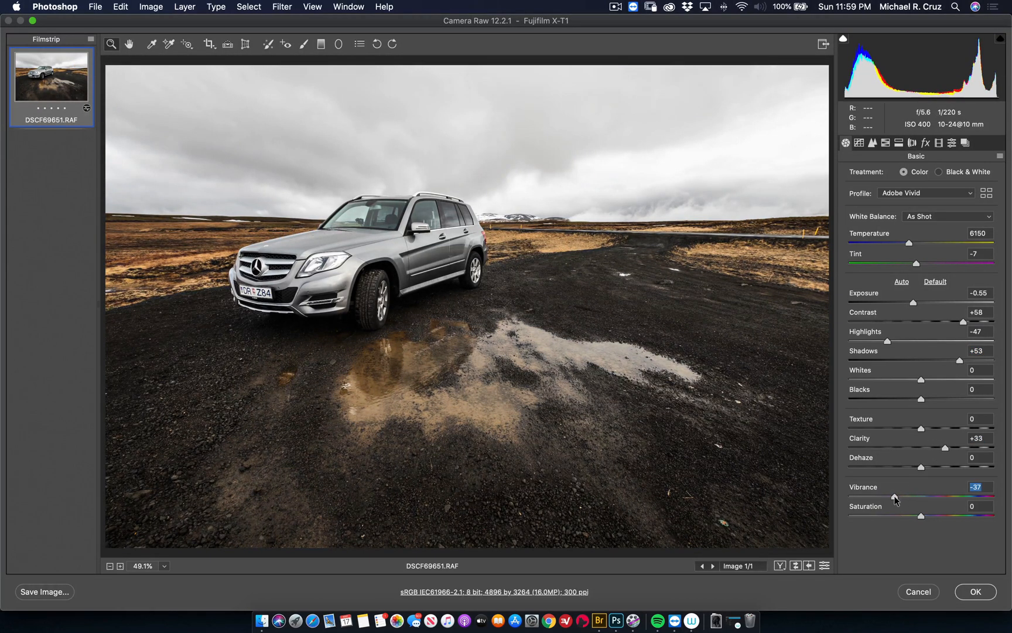
{"action": "left_click_drag", "start_coordinate": [959, 361], "coordinate": [968, 361]}
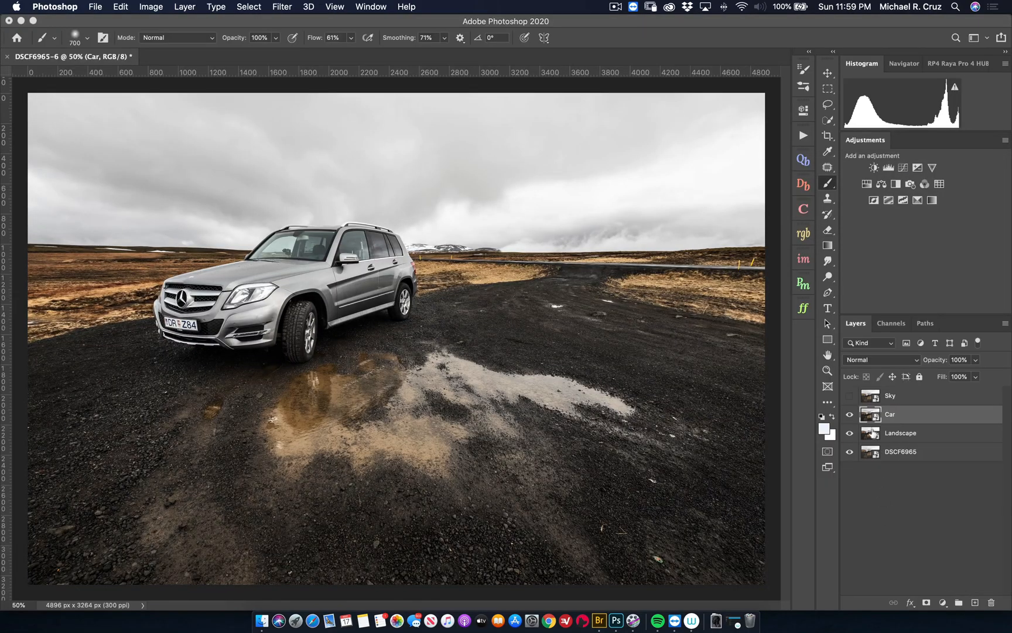
Step: Show the Sky layer and apply the Adobe Landscape profile to its smart object in Camera Raw
{"action": "left_click", "coordinate": [895, 400]}
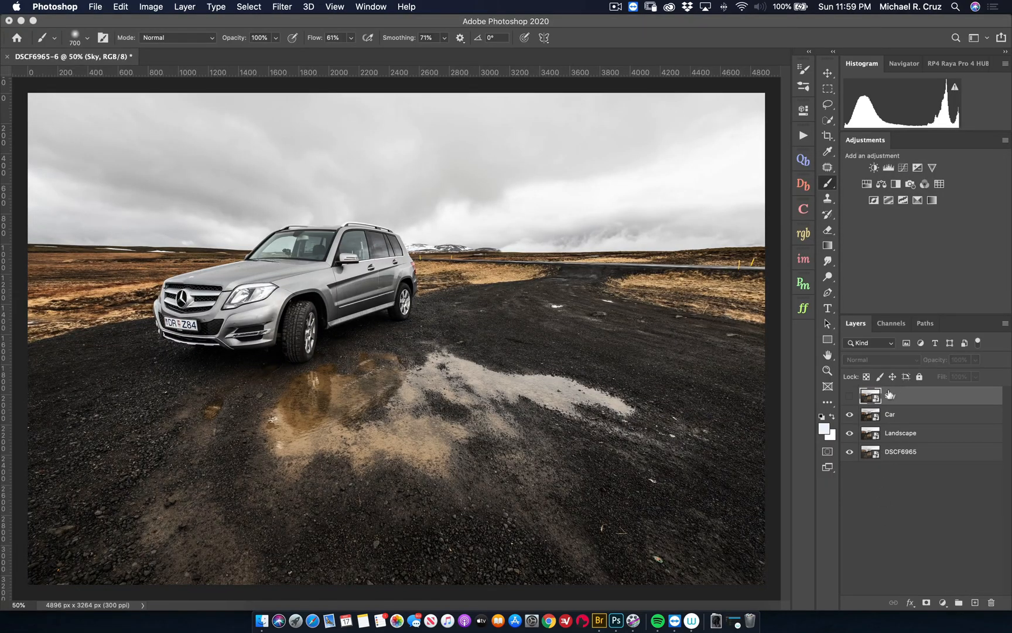
{"action": "left_click", "coordinate": [849, 396]}
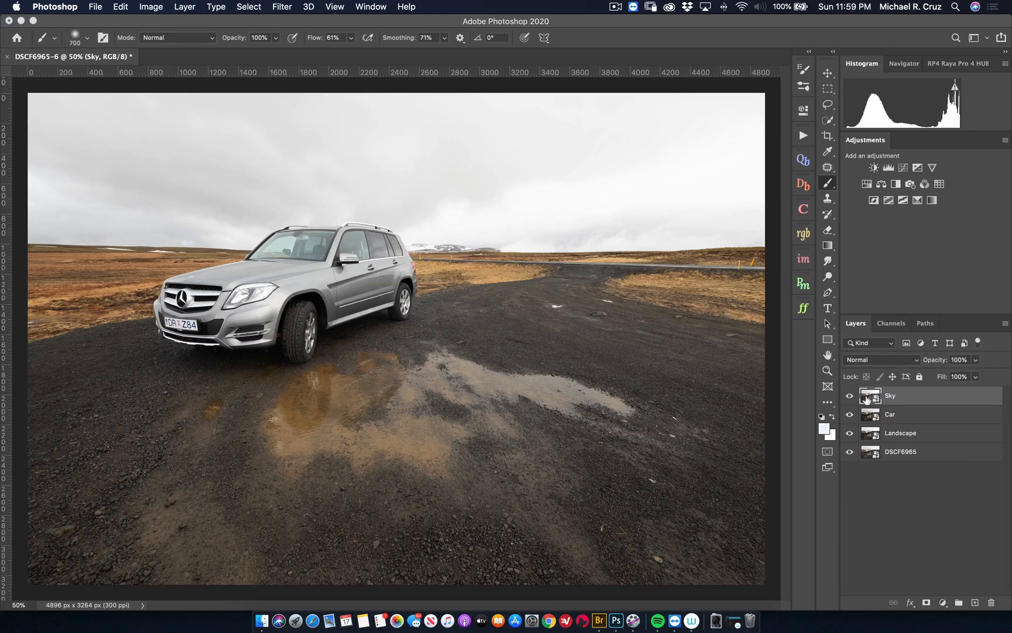
{"action": "double_click", "coordinate": [867, 398]}
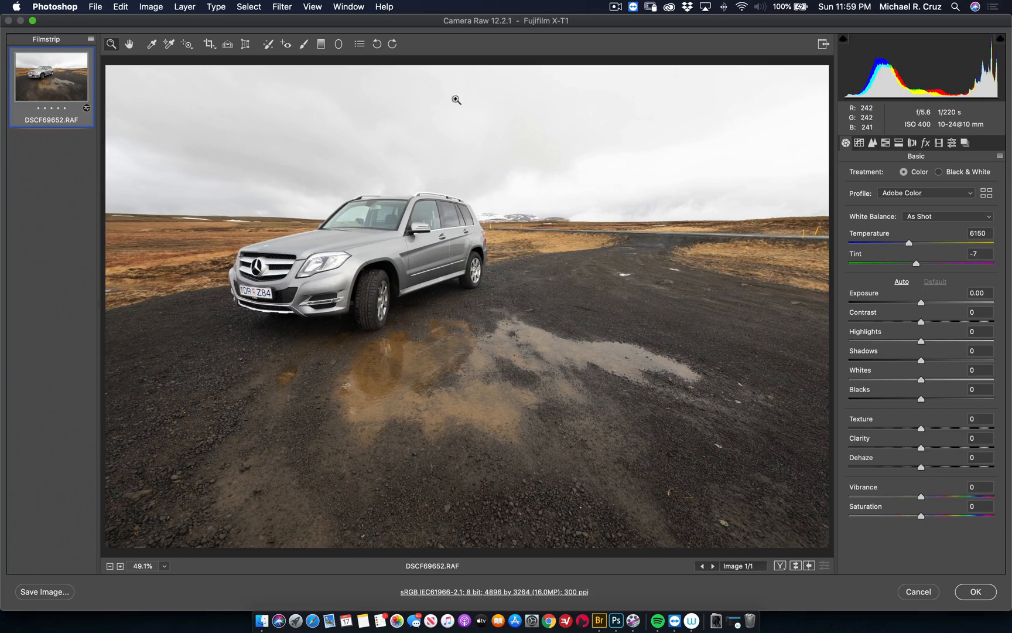
{"action": "left_click", "coordinate": [930, 194]}
{"action": "left_click", "coordinate": [930, 203]}
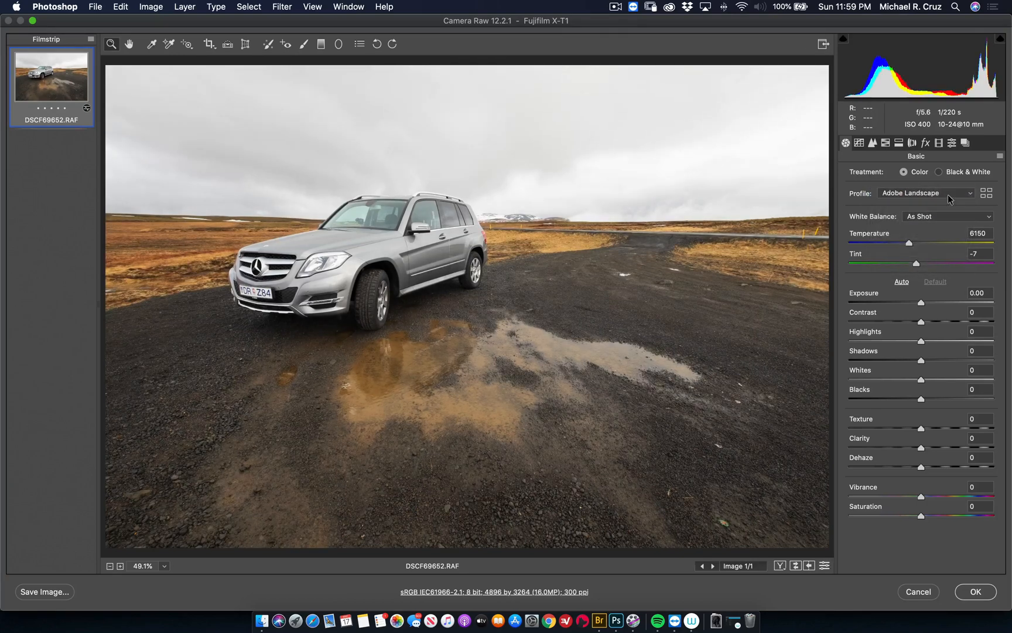
{"action": "left_click", "coordinate": [941, 193]}
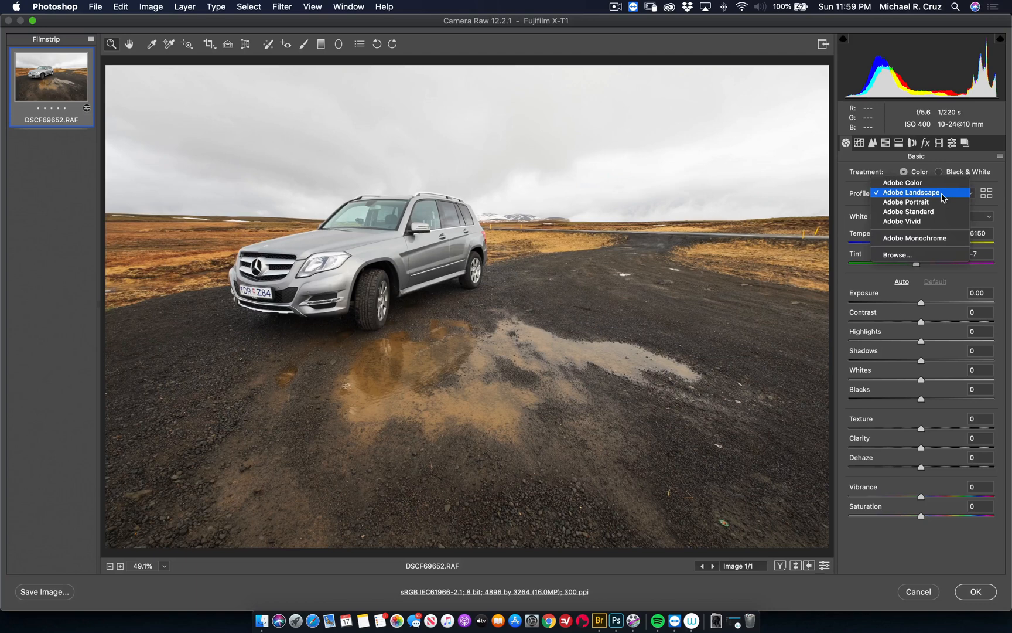
{"action": "left_click", "coordinate": [933, 205]}
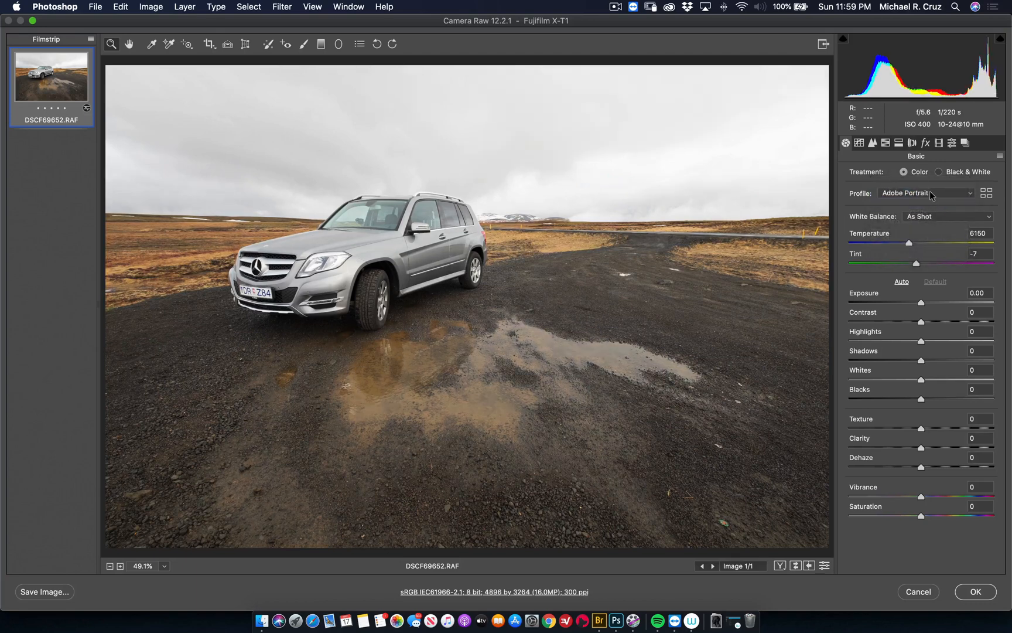
{"action": "left_click", "coordinate": [929, 194]}
{"action": "left_click", "coordinate": [927, 183]}
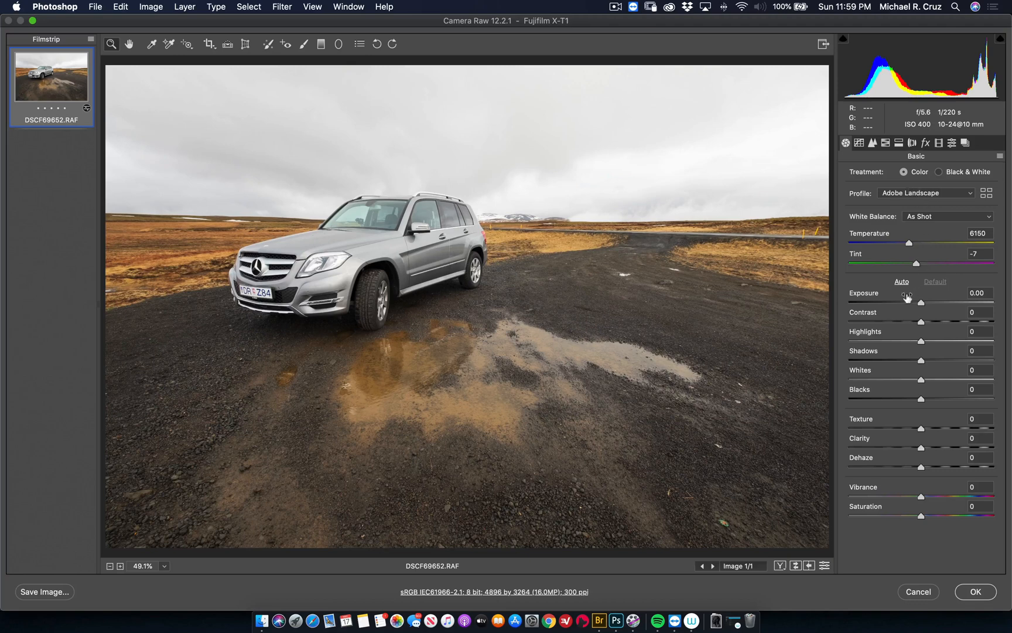
Step: Set the Sky raw adjustments to Exposure -0.80 and Highlights -61
{"action": "left_click", "coordinate": [899, 301]}
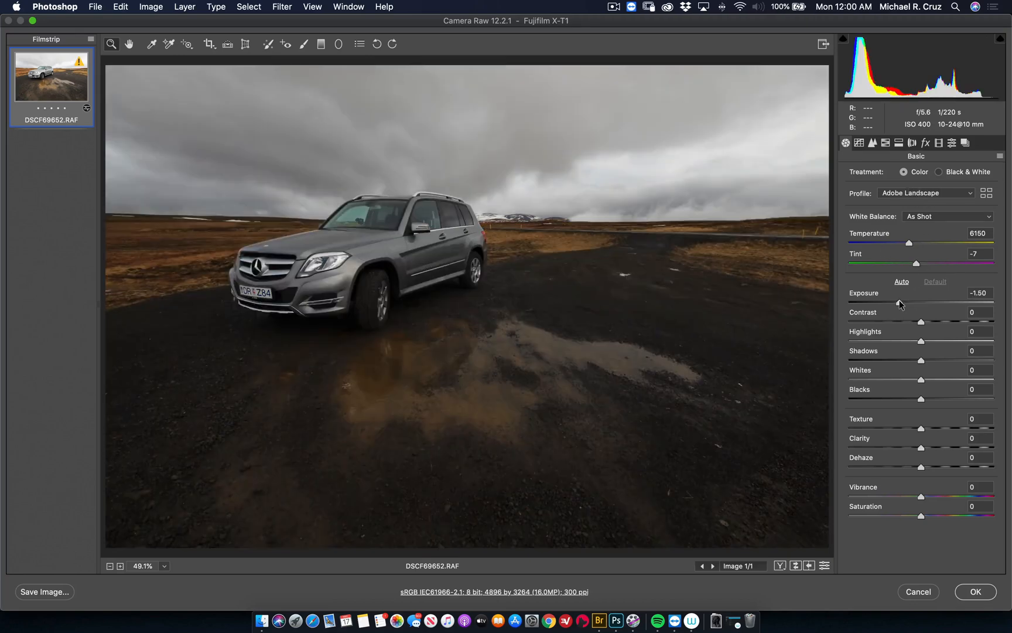
{"action": "left_click_drag", "start_coordinate": [899, 301], "coordinate": [909, 302]}
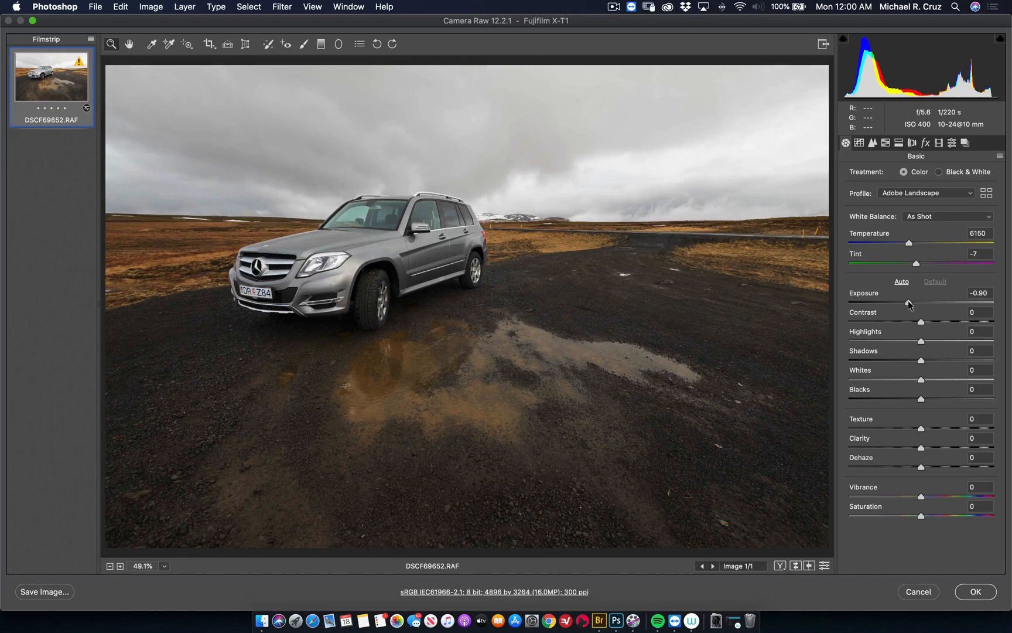
{"action": "left_click_drag", "start_coordinate": [910, 303], "coordinate": [910, 304]}
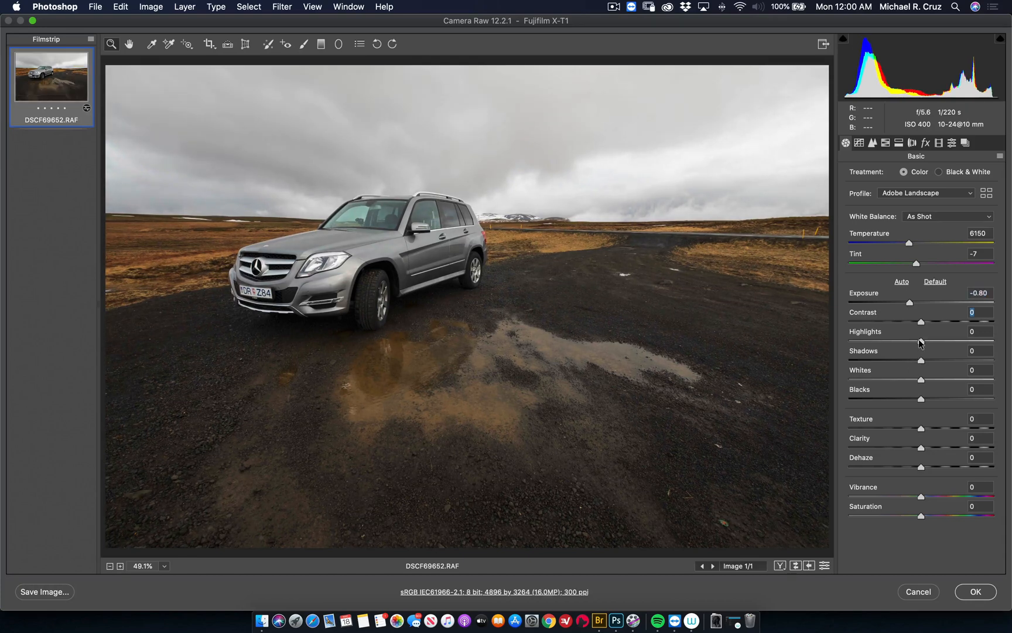
{"action": "left_click_drag", "start_coordinate": [921, 342], "coordinate": [877, 341]}
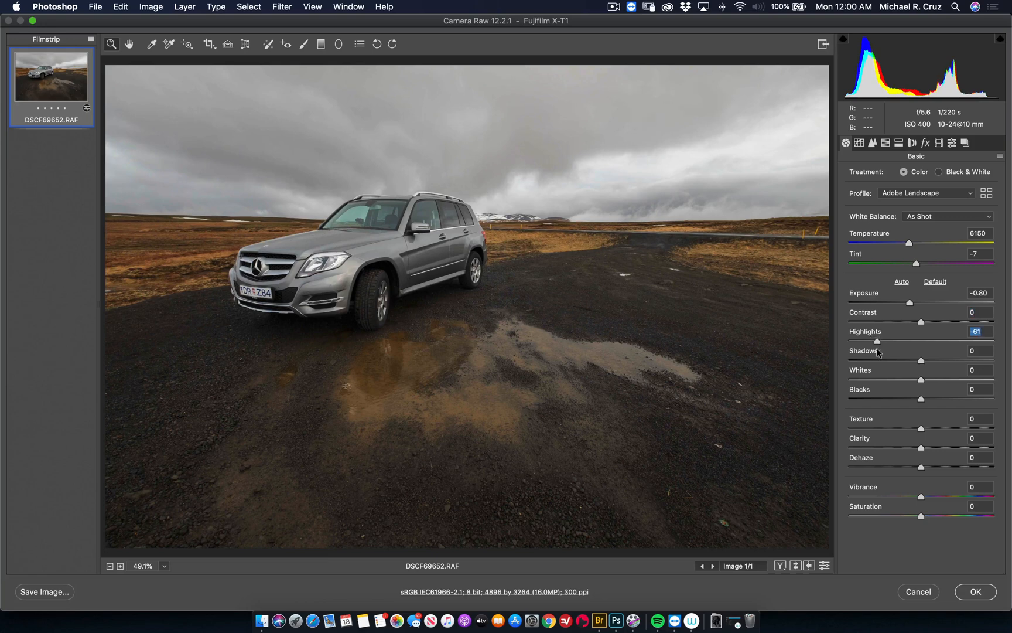
Step: Moderately raise Clarity and reduce Vibrance for the Sky smart object, and apply its raw adjustments
{"action": "left_click", "coordinate": [928, 448]}
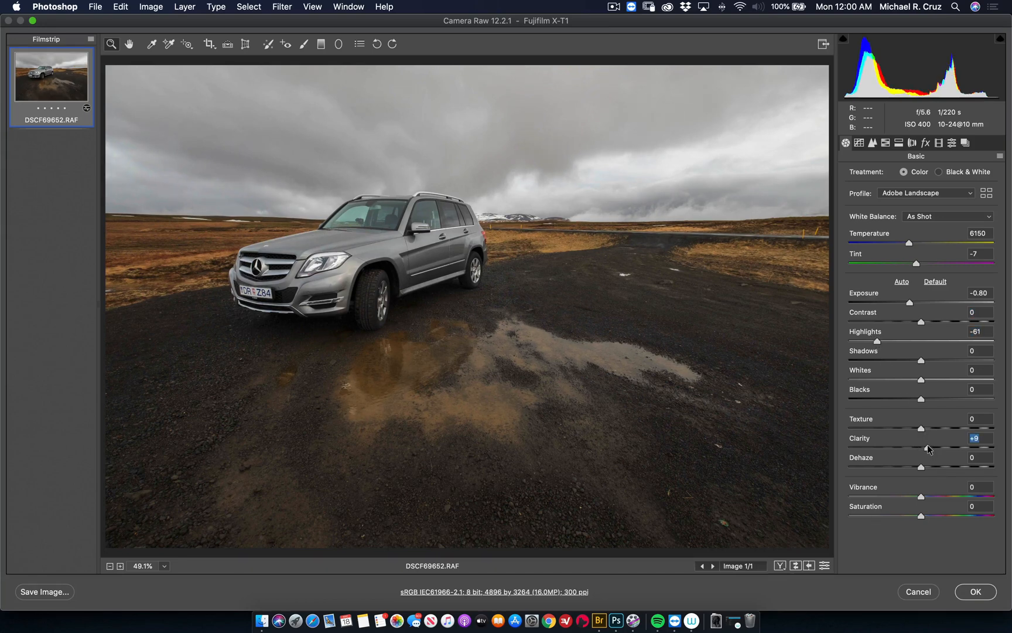
{"action": "left_click_drag", "start_coordinate": [928, 448], "coordinate": [934, 449]}
{"action": "left_click", "coordinate": [896, 497]}
{"action": "left_click_drag", "start_coordinate": [896, 499], "coordinate": [900, 497]}
{"action": "left_click", "coordinate": [972, 593]}
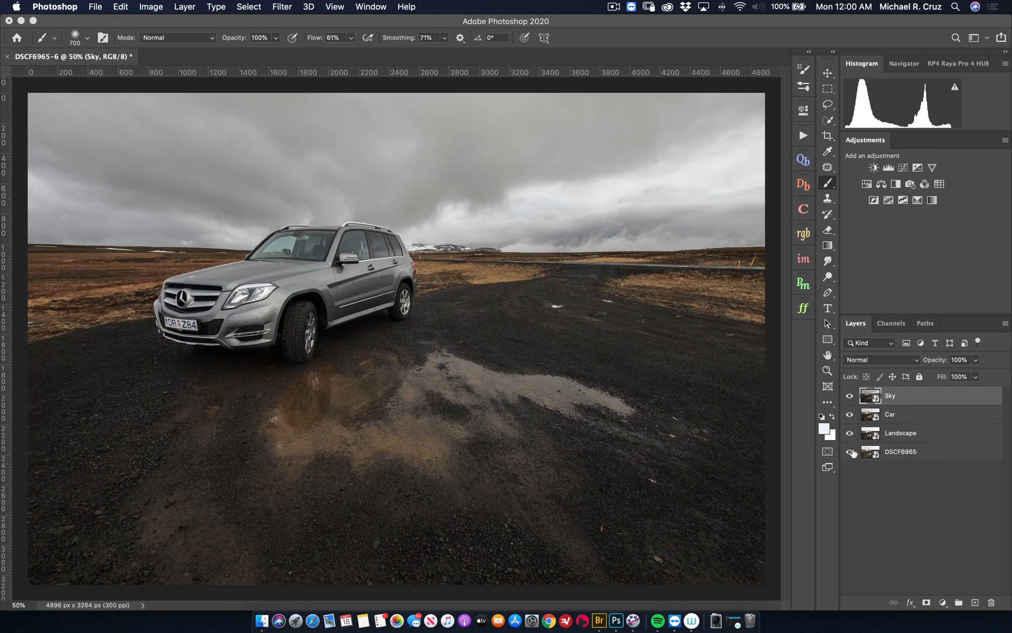
Step: Hide the Sky layer and compare the image with and without the Car layer above Landscape
{"action": "left_click", "coordinate": [902, 453]}
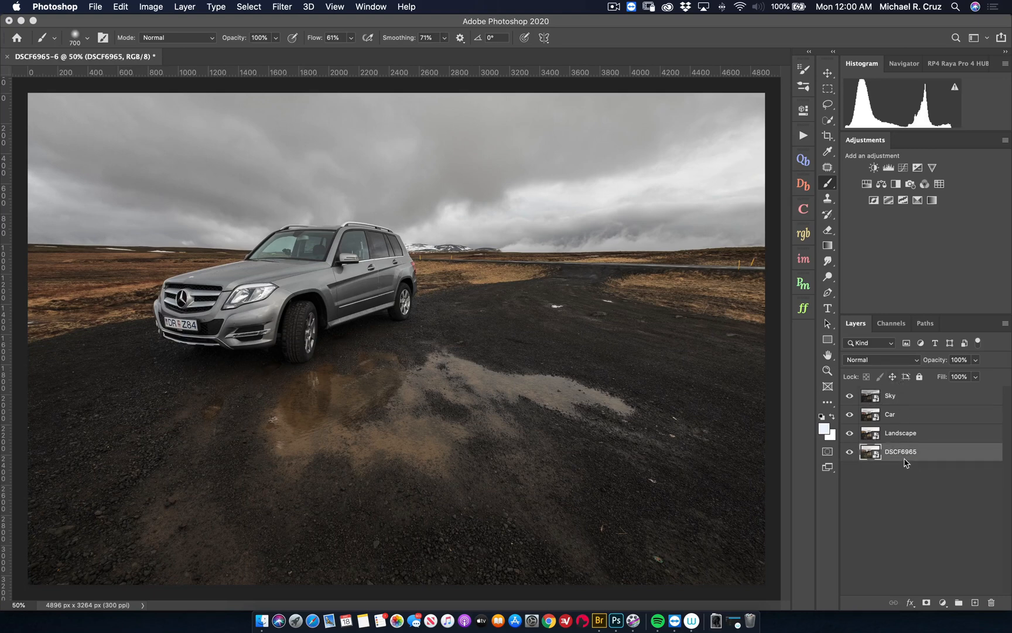
{"action": "left_click", "coordinate": [905, 436]}
{"action": "left_click", "coordinate": [850, 396]}
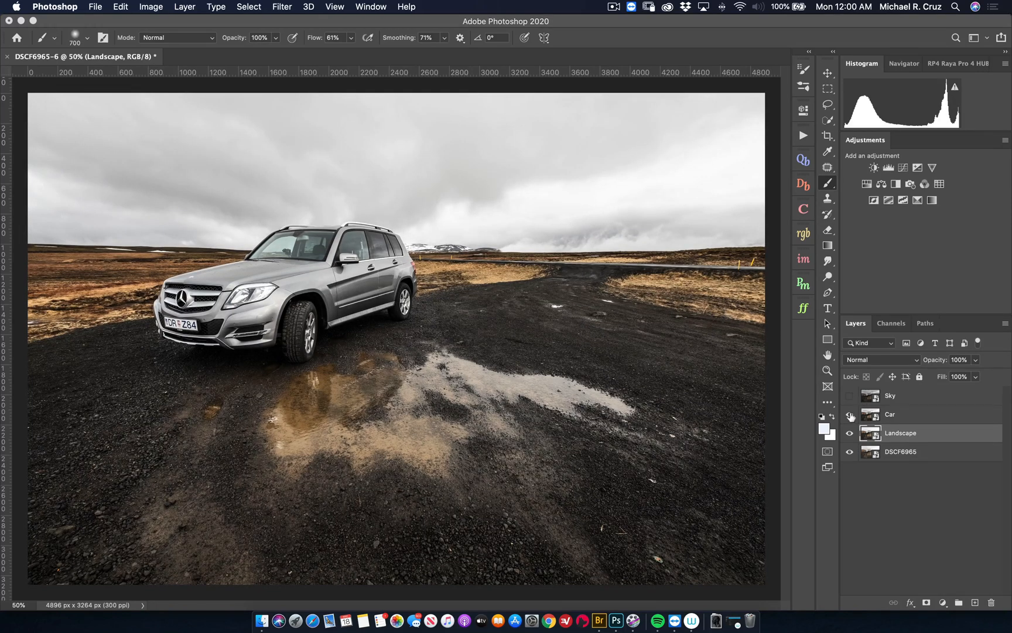
{"action": "left_click", "coordinate": [850, 415]}
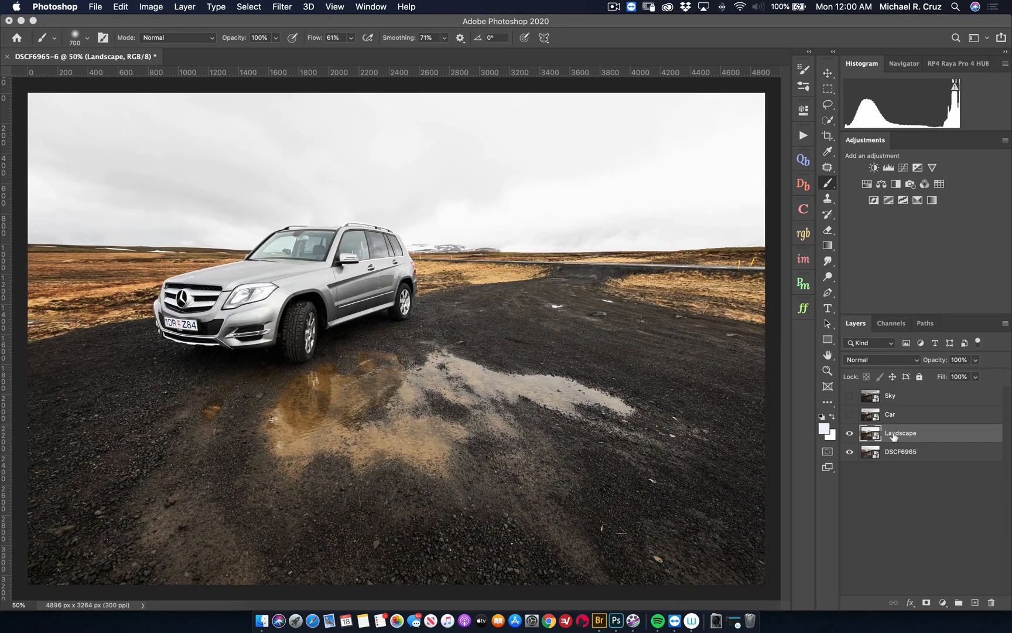
{"action": "left_click", "coordinate": [850, 416]}
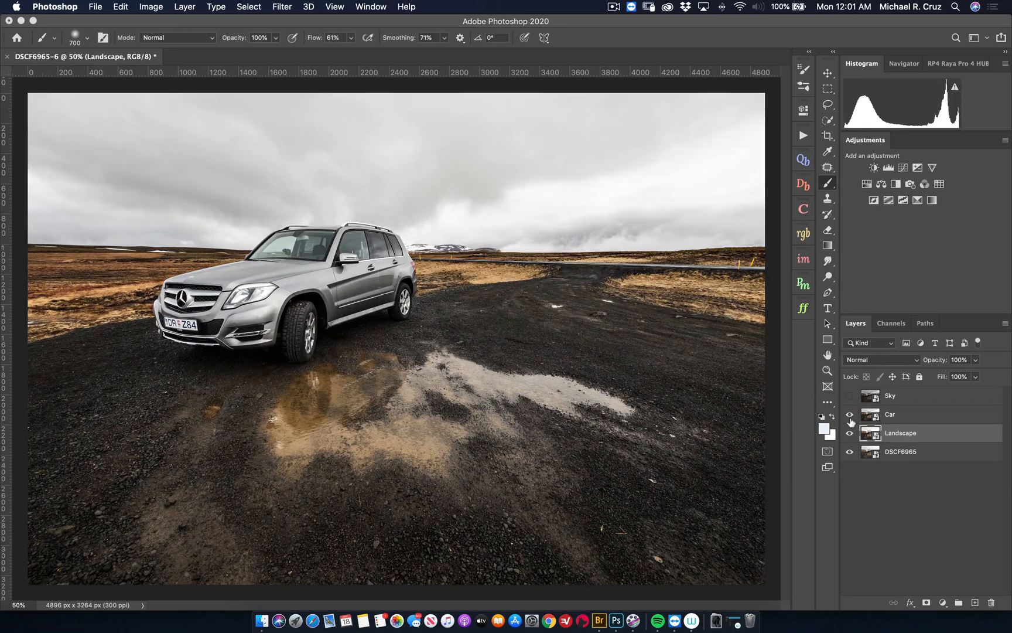
Step: Add a black layer mask to the Car layer so its adjustments are fully hidden
{"action": "left_click", "coordinate": [892, 415]}
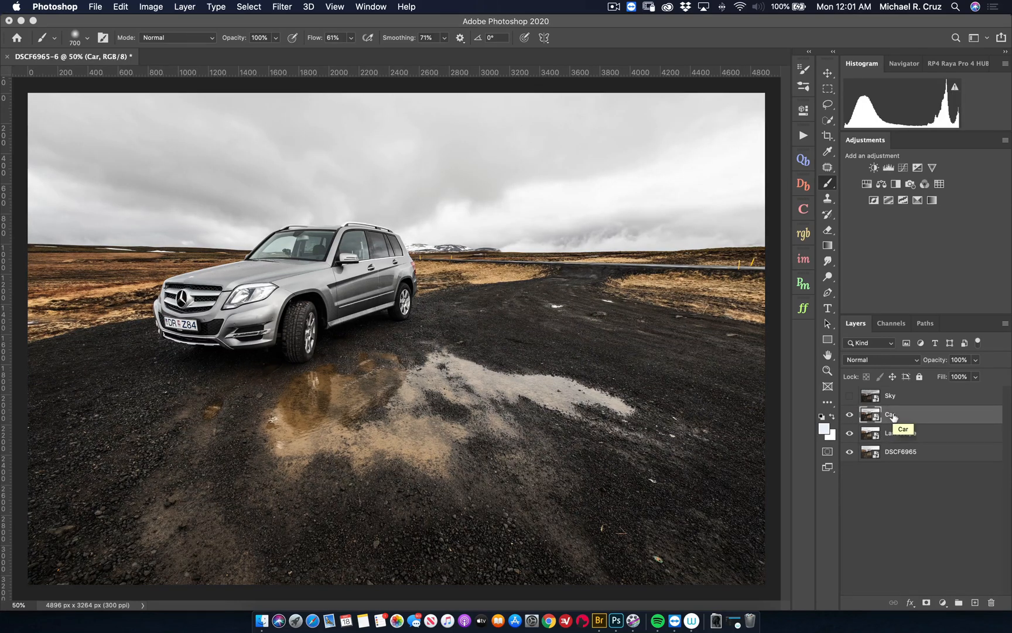
{"action": "key", "text": "alt"}
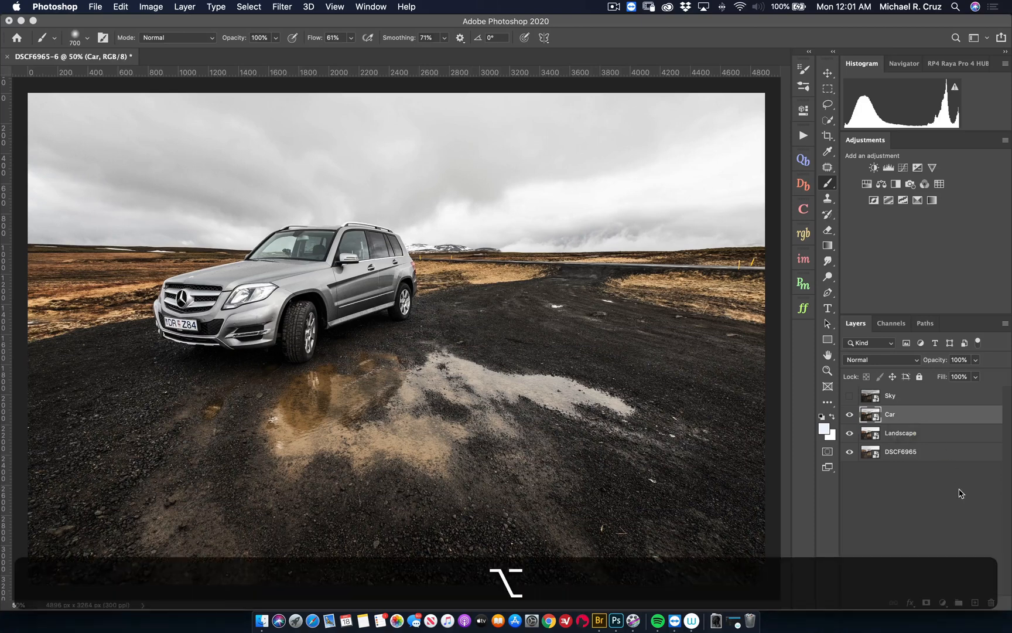
{"action": "left_click", "coordinate": [927, 604], "text": "alt"}
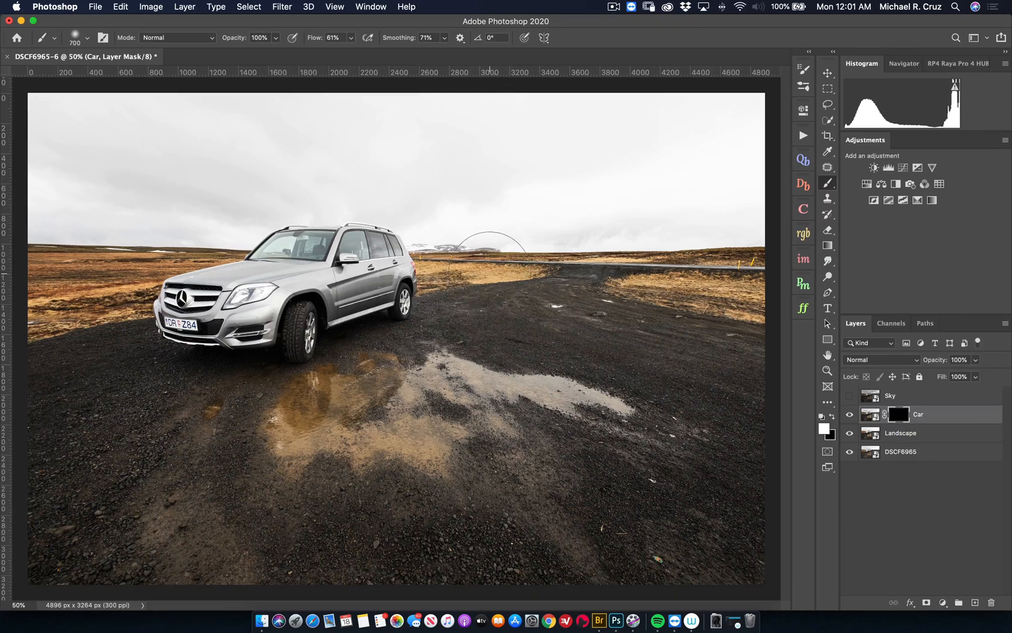
Step: Paint white over the whole car on the Car layer mask with a 175 px brush, and switch the painting colour to black
{"action": "key", "text": "bracketleft"}
{"action": "key", "text": "bracketleft"}
{"action": "key", "text": "bracketleft"}
{"action": "key", "text": "bracketleft"}
{"action": "key", "text": "bracketleft"}
{"action": "mouse_move", "coordinate": [281, 294]}
{"action": "left_mouse_down"}
{"action": "mouse_move", "coordinate": [328, 274]}
{"action": "mouse_move", "coordinate": [258, 310]}
{"action": "mouse_move", "coordinate": [262, 285]}
{"action": "mouse_move", "coordinate": [232, 272]}
{"action": "mouse_move", "coordinate": [314, 243]}
{"action": "mouse_move", "coordinate": [308, 231]}
{"action": "mouse_move", "coordinate": [351, 234]}
{"action": "mouse_move", "coordinate": [350, 267]}
{"action": "mouse_move", "coordinate": [405, 246]}
{"action": "mouse_move", "coordinate": [351, 290]}
{"action": "mouse_move", "coordinate": [260, 311]}
{"action": "mouse_move", "coordinate": [176, 319]}
{"action": "mouse_move", "coordinate": [170, 292]}
{"action": "mouse_move", "coordinate": [240, 314]}
{"action": "left_mouse_up"}
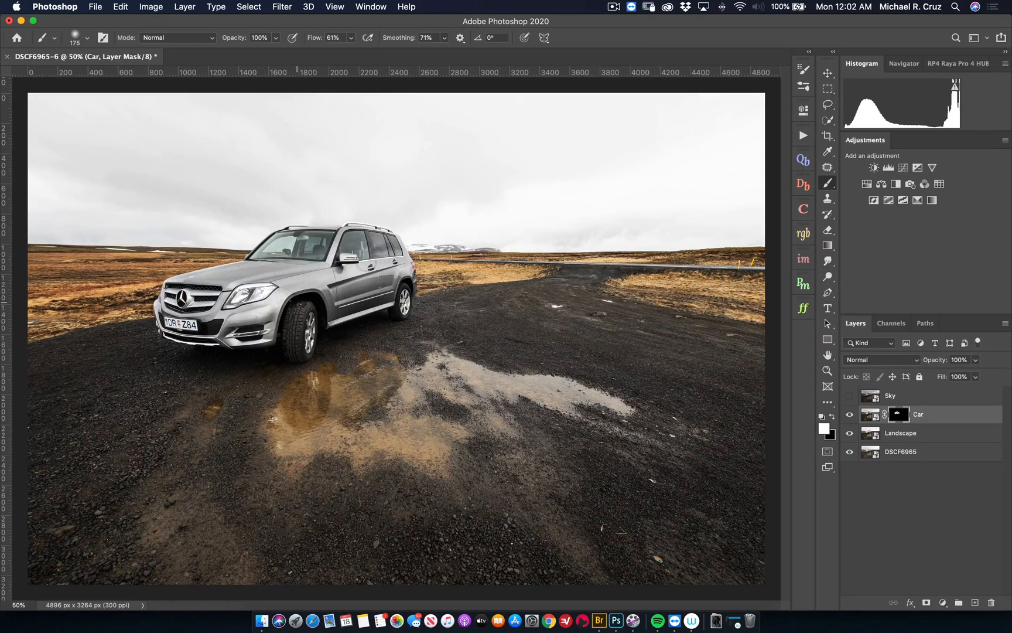
{"action": "mouse_move", "coordinate": [403, 298]}
{"action": "left_mouse_down"}
{"action": "mouse_move", "coordinate": [391, 238]}
{"action": "mouse_move", "coordinate": [275, 247]}
{"action": "left_mouse_up"}
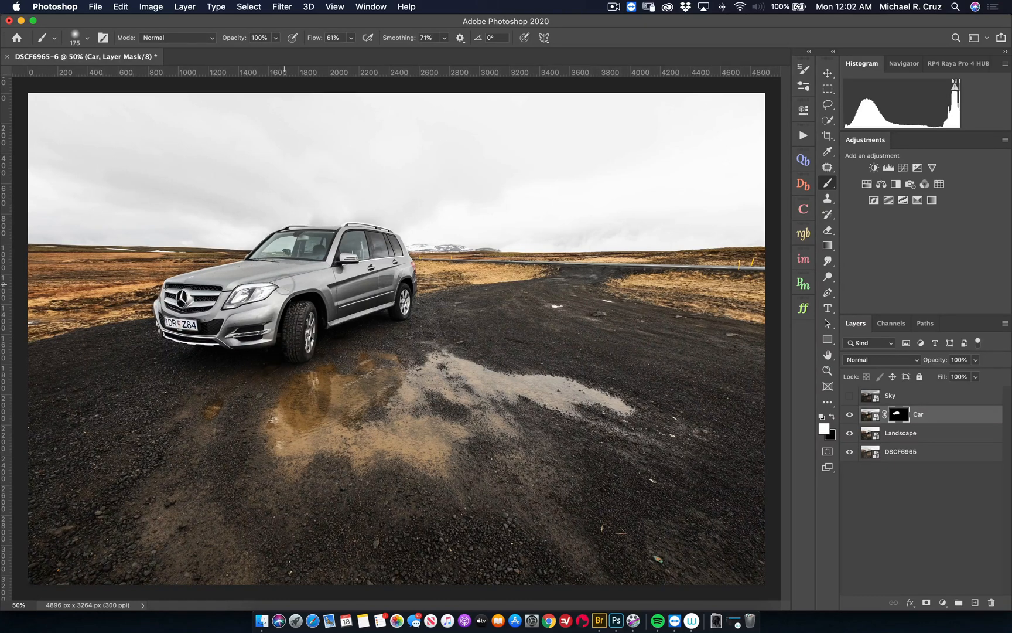
{"action": "key", "text": "x"}
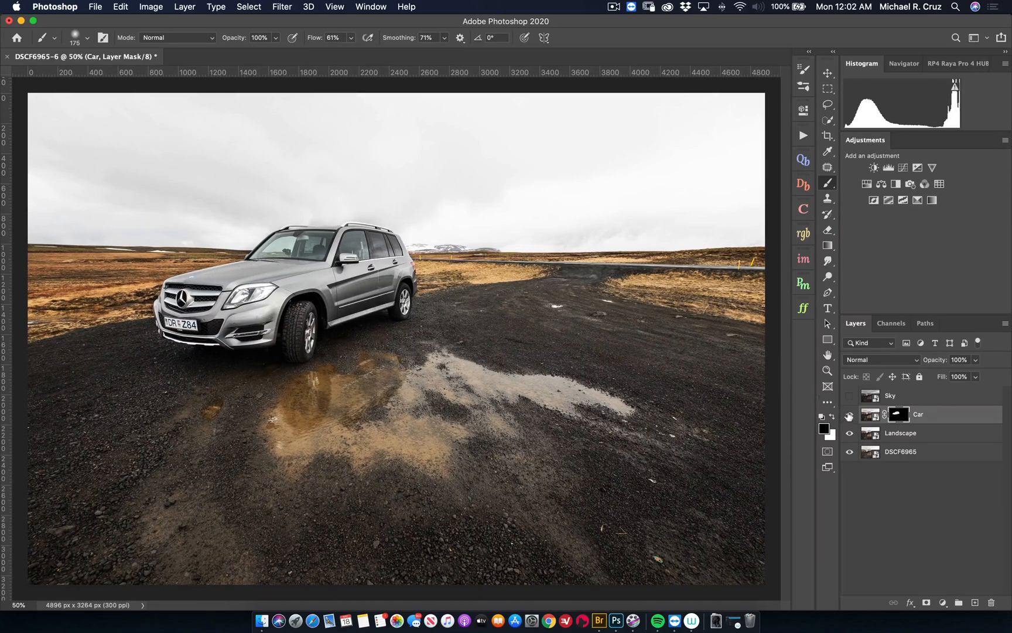
Step: Compare the image with and without the masked Car layer, and set the painting colour back to white
{"action": "left_click", "coordinate": [849, 416]}
{"action": "left_click", "coordinate": [849, 416]}
{"action": "left_click", "coordinate": [850, 415]}
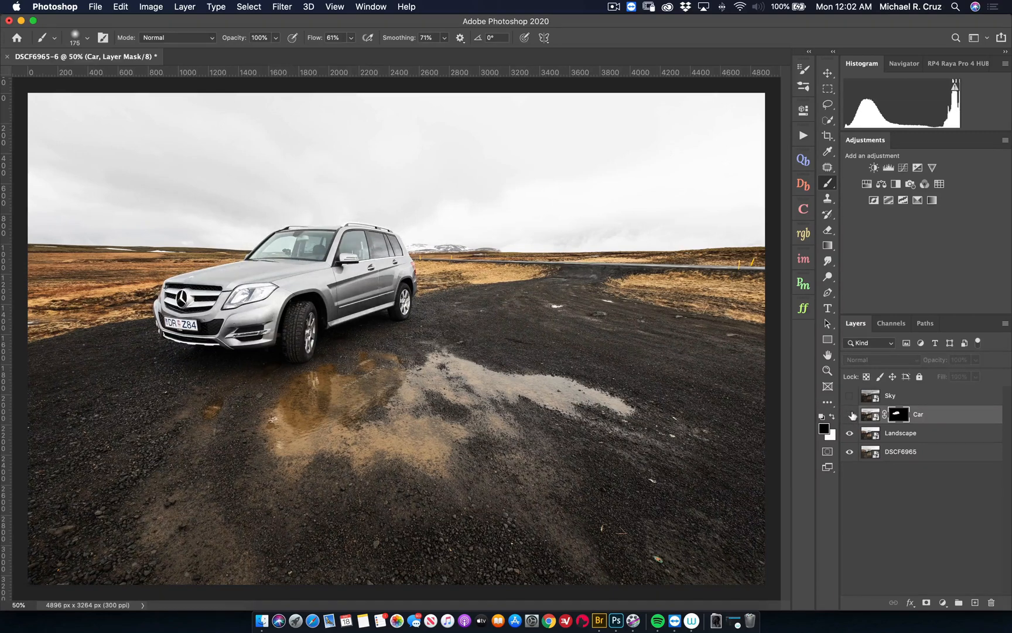
{"action": "left_click", "coordinate": [850, 416]}
{"action": "left_click", "coordinate": [851, 415]}
{"action": "left_click", "coordinate": [852, 416]}
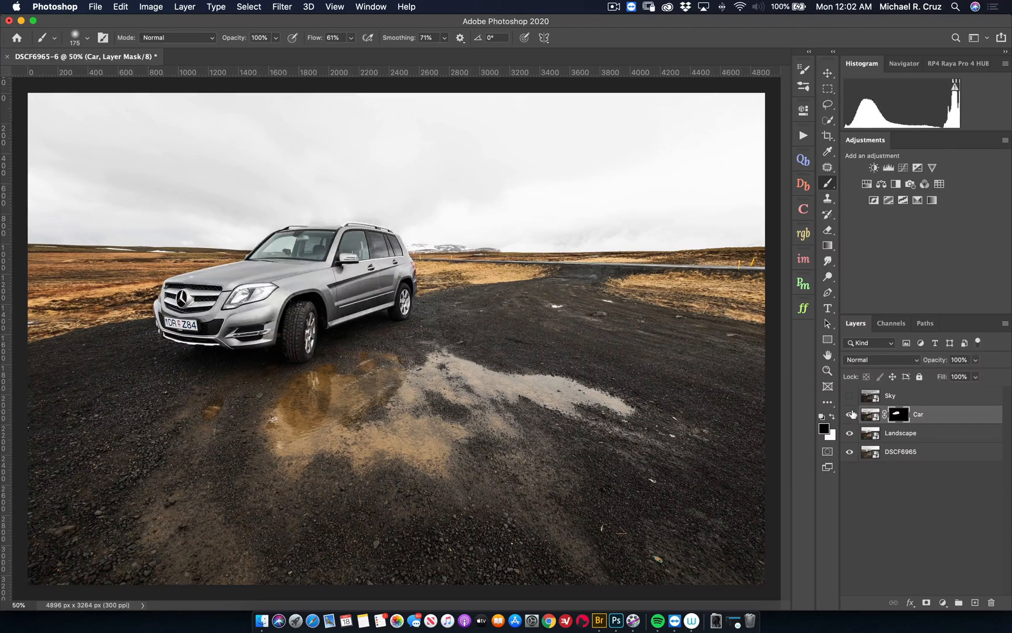
{"action": "key", "text": "x"}
{"action": "left_click", "coordinate": [850, 397]}
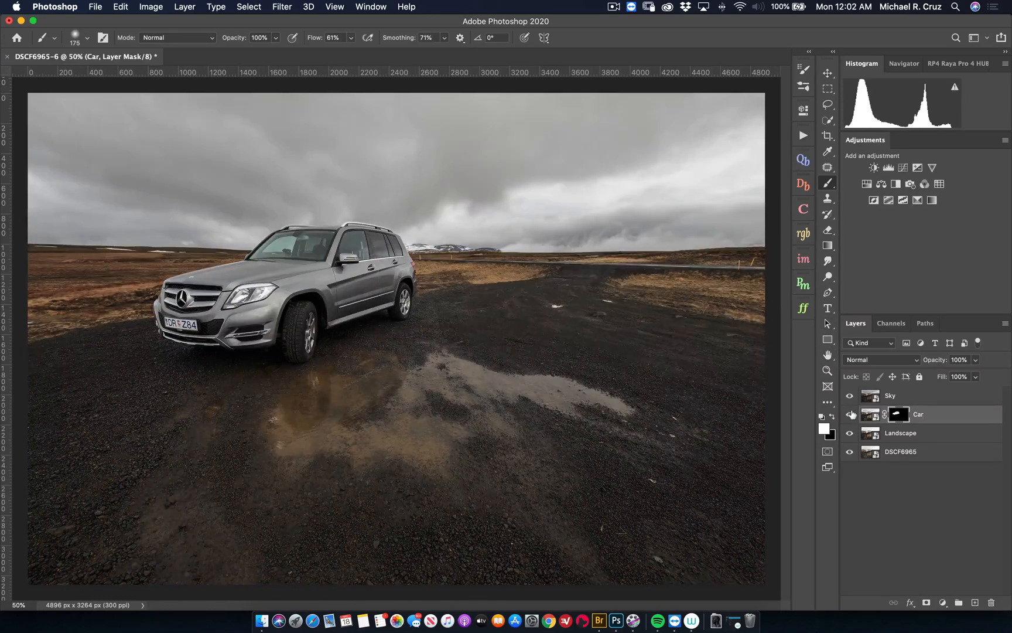
{"action": "left_click", "coordinate": [852, 416]}
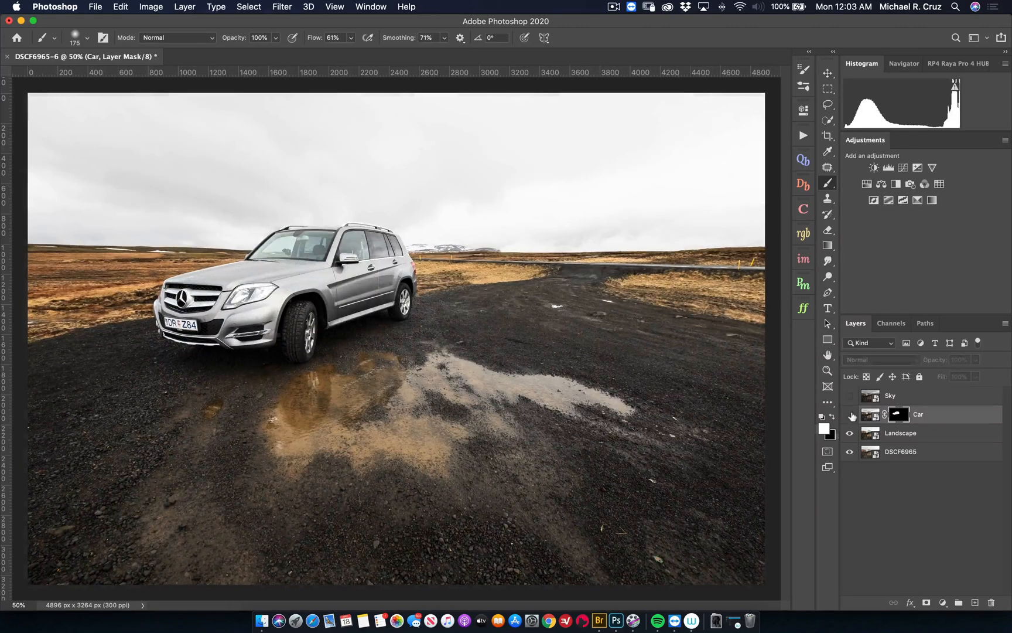
{"action": "left_click", "coordinate": [851, 416]}
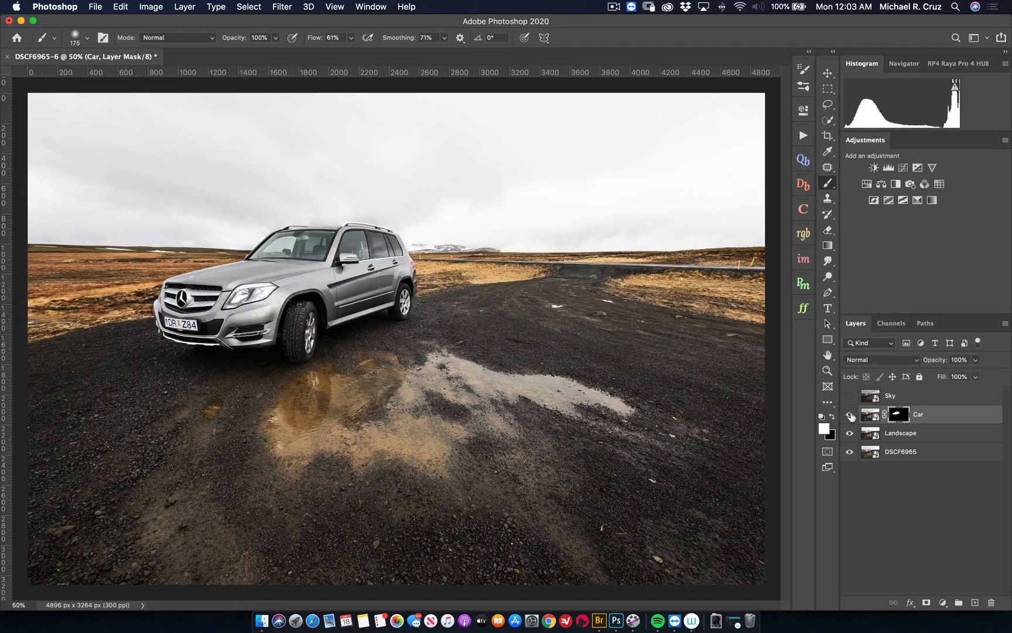
{"action": "left_click", "coordinate": [851, 416]}
{"action": "left_click", "coordinate": [851, 416]}
Step: Show the Sky layer and add a black layer mask to it
{"action": "left_click", "coordinate": [851, 397]}
{"action": "left_click", "coordinate": [886, 396]}
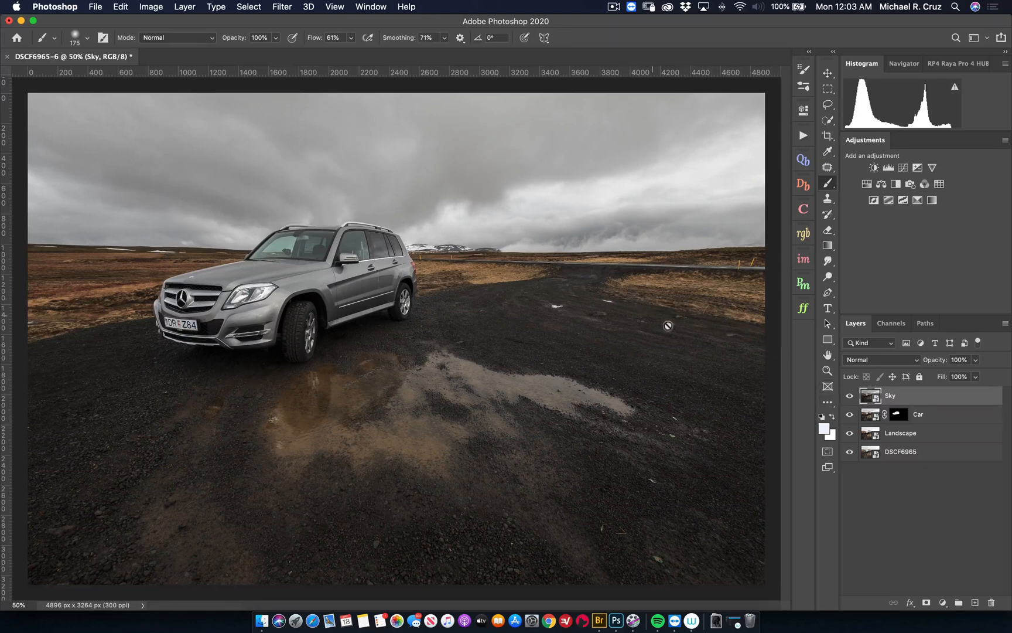
{"action": "key", "text": "alt"}
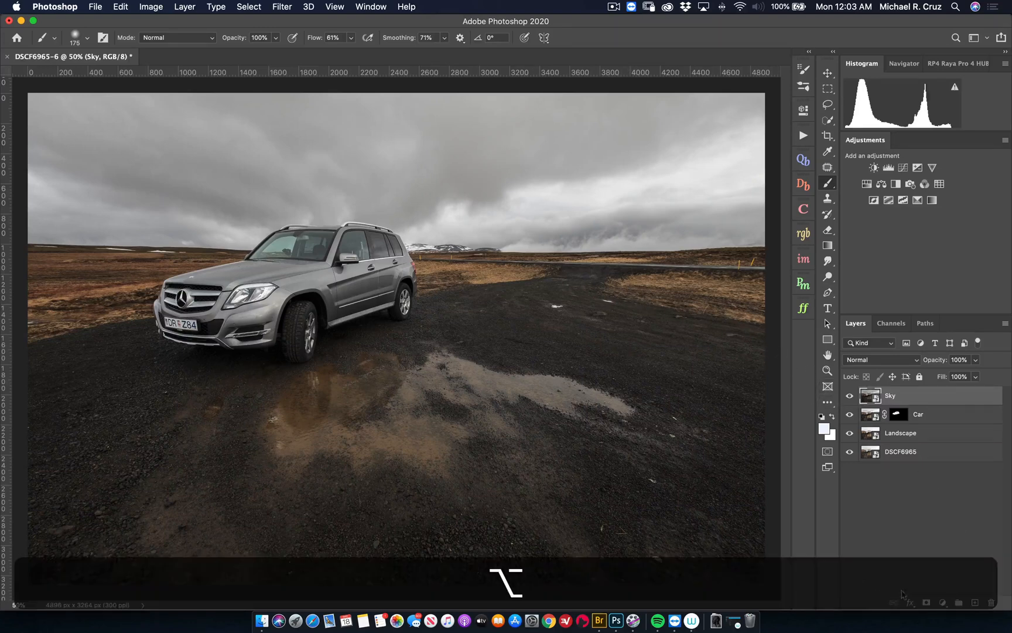
{"action": "left_click", "coordinate": [925, 602], "text": "alt"}
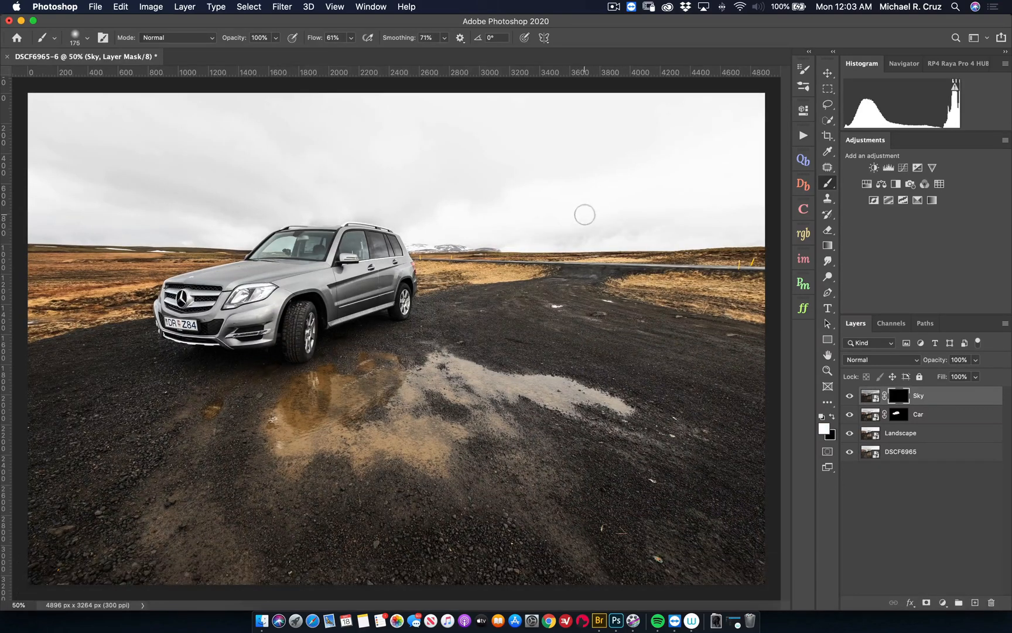
Step: Paint white broadly across the sky on the Sky layer mask with a 1200 px brush
{"action": "key", "text": "bracketright"}
{"action": "key", "text": "bracketright"}
{"action": "key", "text": "bracketright"}
{"action": "key", "text": "bracketright"}
{"action": "key", "text": "bracketright"}
{"action": "key", "text": "bracketright"}
{"action": "key", "text": "bracketright"}
{"action": "key", "text": "bracketright"}
{"action": "key", "text": "bracketright"}
{"action": "key", "text": "bracketright"}
{"action": "key", "text": "bracketright"}
{"action": "key", "text": "bracketright"}
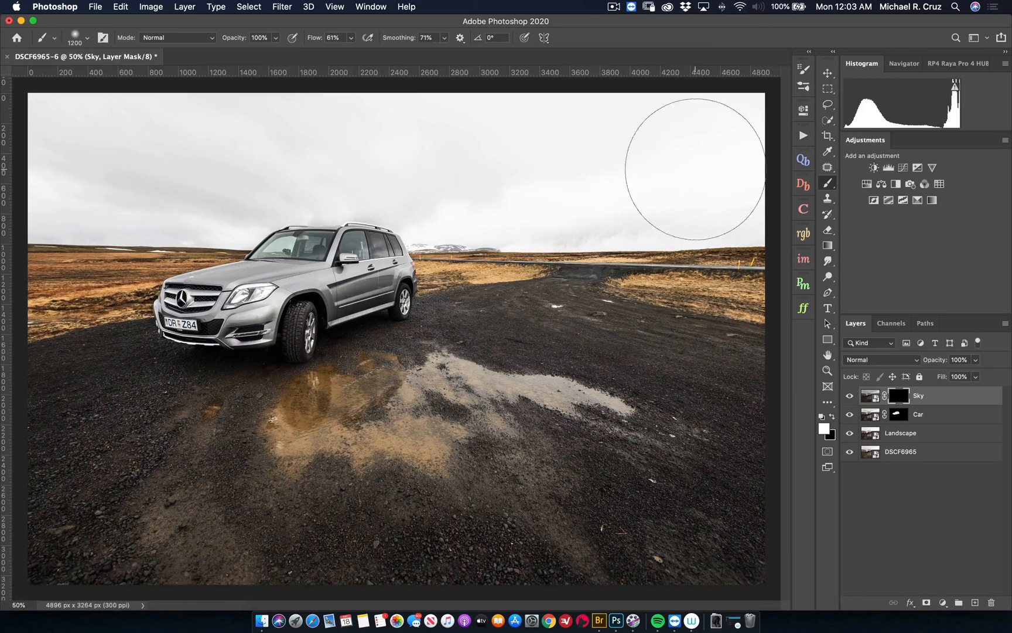
{"action": "mouse_move", "coordinate": [696, 170]}
{"action": "left_mouse_down"}
{"action": "mouse_move", "coordinate": [607, 179]}
{"action": "mouse_move", "coordinate": [706, 171]}
{"action": "mouse_move", "coordinate": [405, 174]}
{"action": "mouse_move", "coordinate": [724, 116]}
{"action": "mouse_move", "coordinate": [737, 159]}
{"action": "mouse_move", "coordinate": [464, 178]}
{"action": "mouse_move", "coordinate": [76, 137]}
{"action": "mouse_move", "coordinate": [93, 174]}
{"action": "mouse_move", "coordinate": [196, 176]}
{"action": "mouse_move", "coordinate": [107, 133]}
{"action": "mouse_move", "coordinate": [439, 93]}
{"action": "mouse_move", "coordinate": [452, 169]}
{"action": "left_mouse_up"}
Step: Reduce the brush to 700 px and paint the remaining sky down to the horizon into the Sky layer mask
{"action": "key", "text": "bracketleft"}
{"action": "key", "text": "bracketleft"}
{"action": "key", "text": "bracketleft"}
{"action": "key", "text": "bracketleft"}
{"action": "key", "text": "bracketleft"}
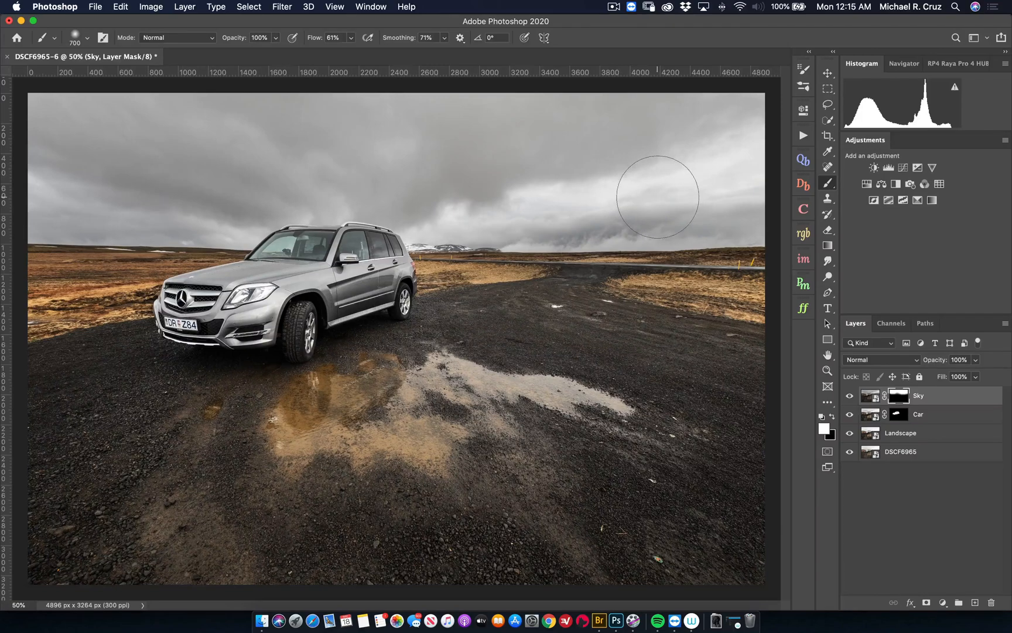
Step: Compare the blended image with the original DSCF6965 layer alone, and show the Landscape, Car and Sky layers again one at a time
{"action": "left_click", "coordinate": [850, 452], "text": "alt"}
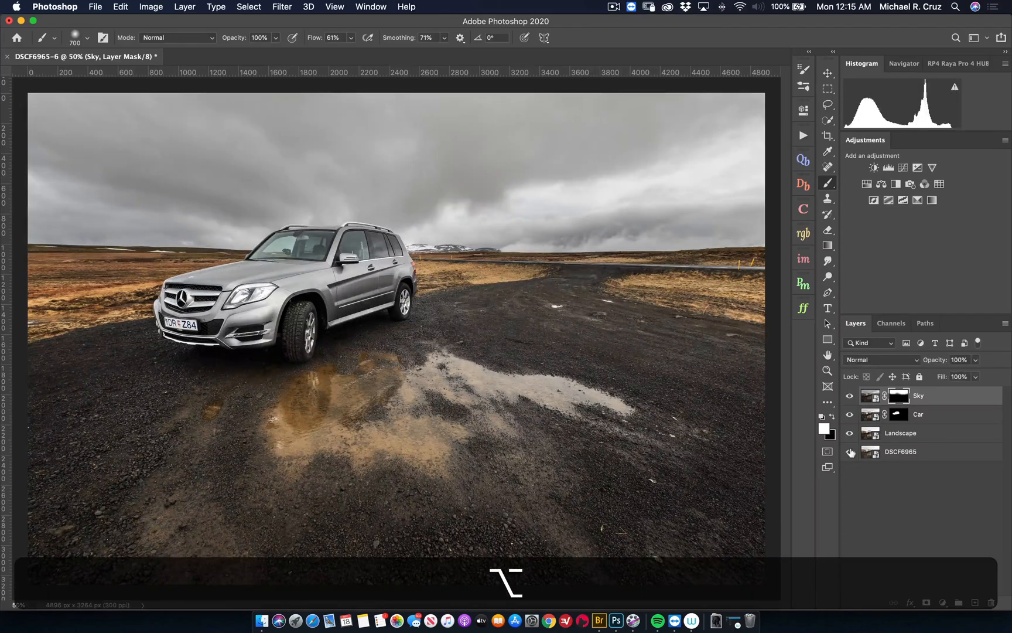
{"action": "left_click", "coordinate": [850, 451], "text": "alt"}
{"action": "left_click", "coordinate": [850, 452], "text": "alt"}
{"action": "left_click", "coordinate": [850, 452], "text": "alt"}
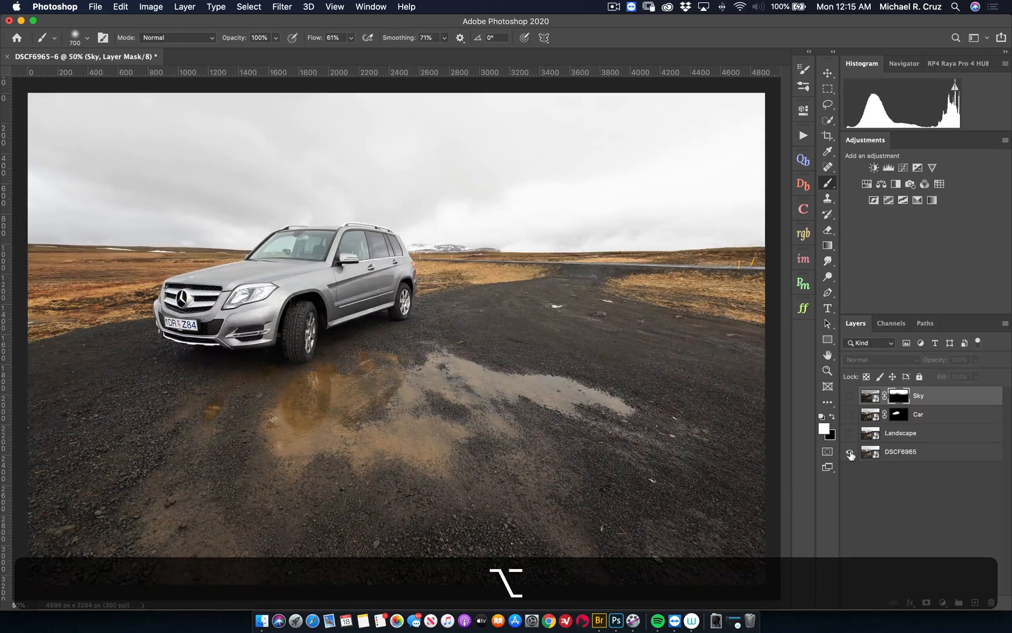
{"action": "left_click", "coordinate": [850, 433]}
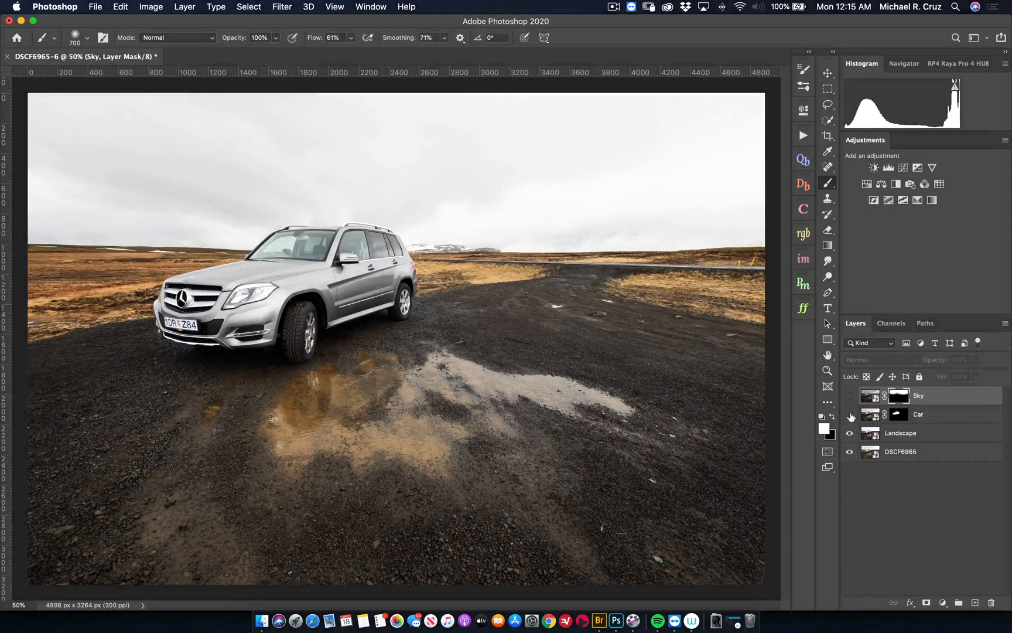
{"action": "left_click", "coordinate": [850, 415]}
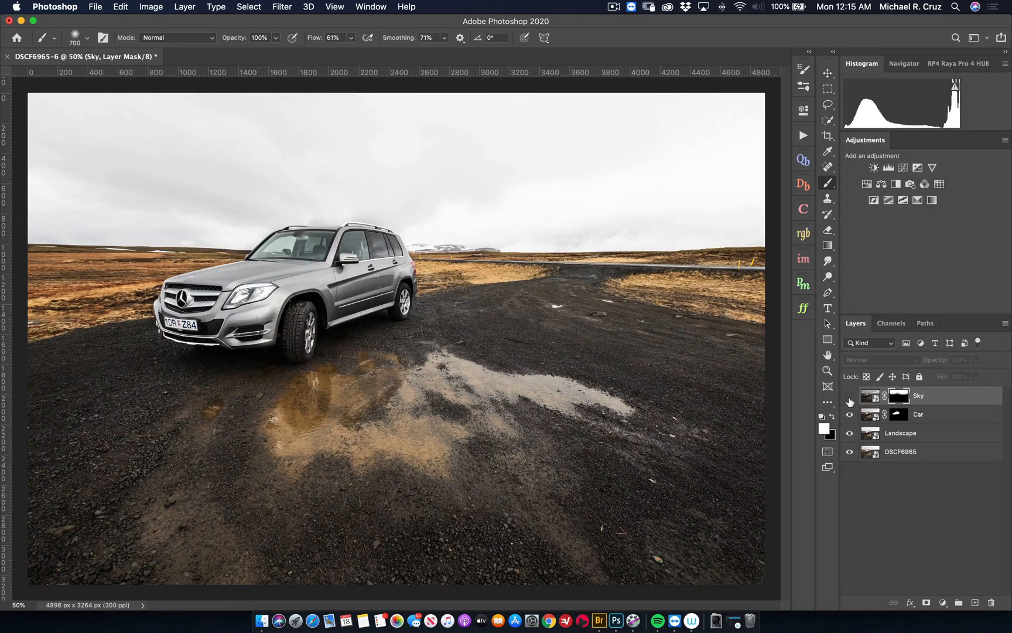
{"action": "left_click", "coordinate": [850, 396]}
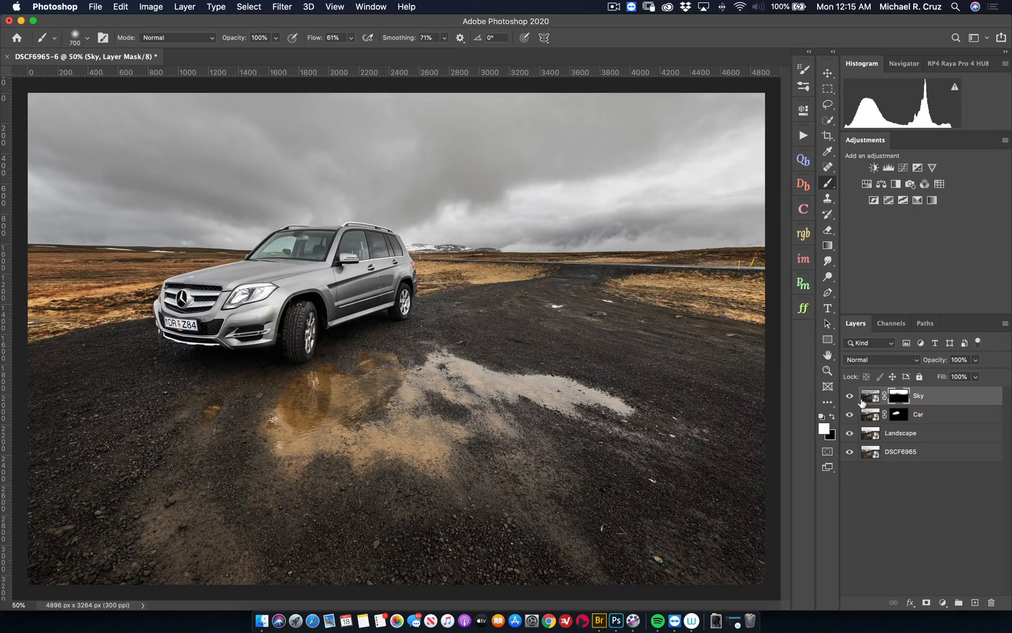
Step: Stamp all visible layers into a new merged layer above Sky and name it Final
{"action": "key", "text": "super"}
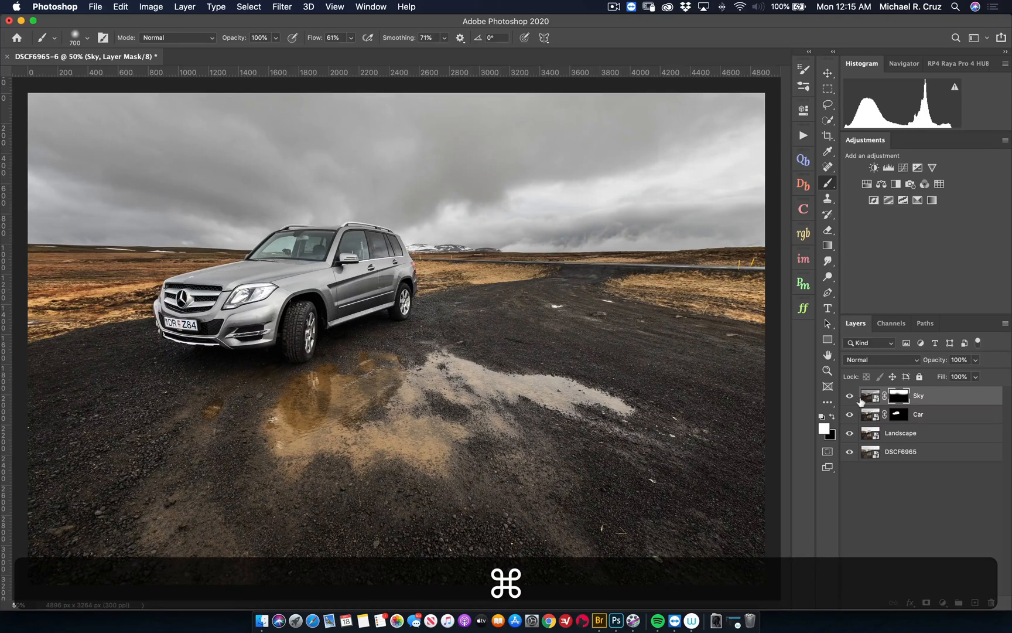
{"action": "key", "text": "alt"}
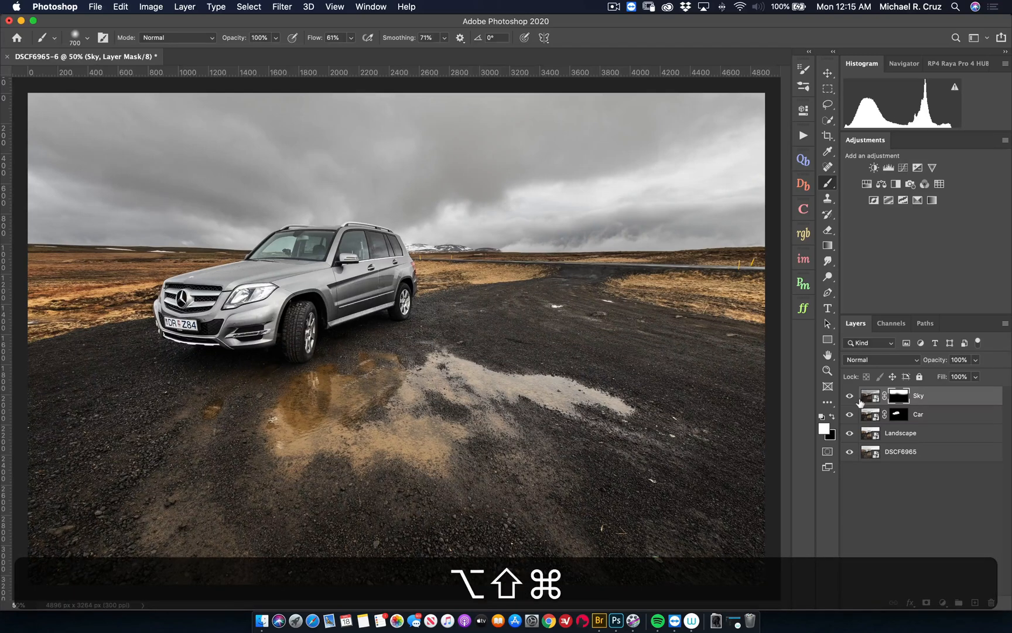
{"action": "key", "text": "alt+shift+super+e"}
{"action": "double_click", "coordinate": [904, 397]}
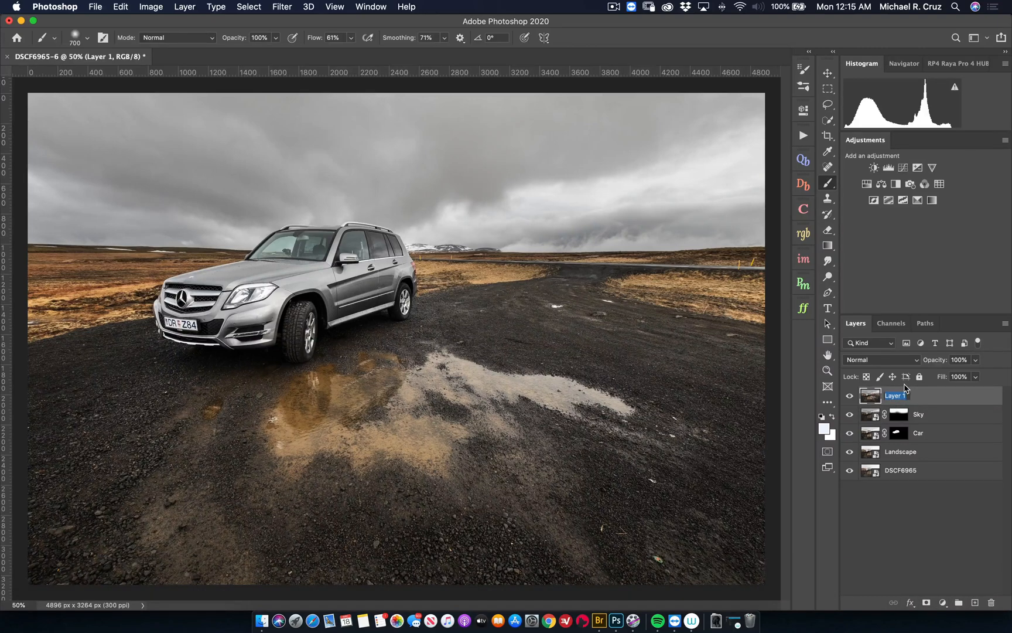
{"action": "type", "text": "Final"}
{"action": "left_click", "coordinate": [922, 396]}
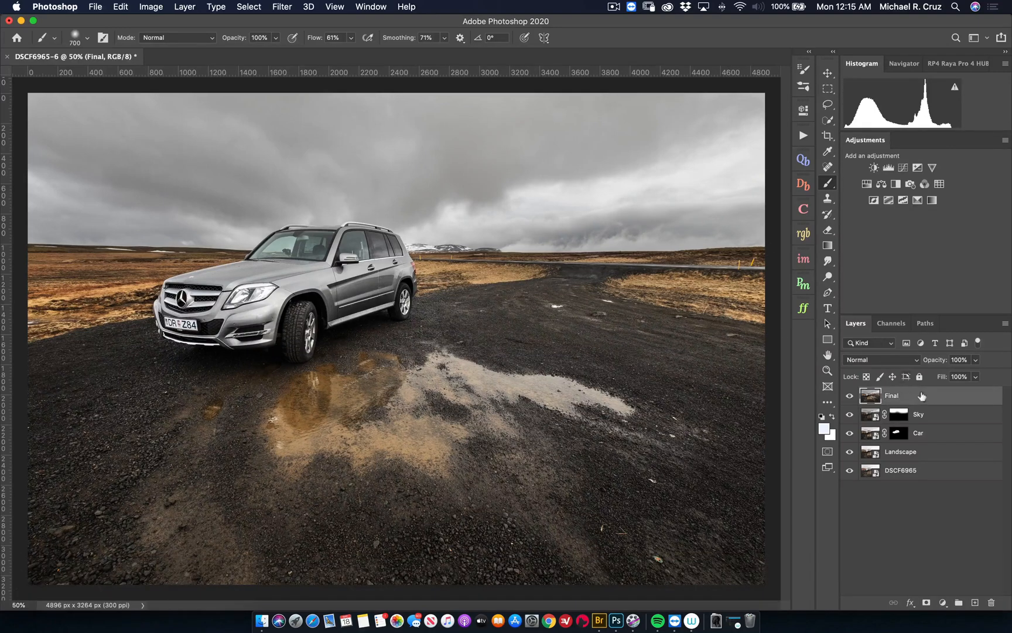
Step: Remove the bright specks from the gravel on the Final layer with the Spot Healing Brush, enlarging it to 150 px
{"action": "left_click", "coordinate": [828, 168]}
{"action": "right_click", "coordinate": [829, 169]}
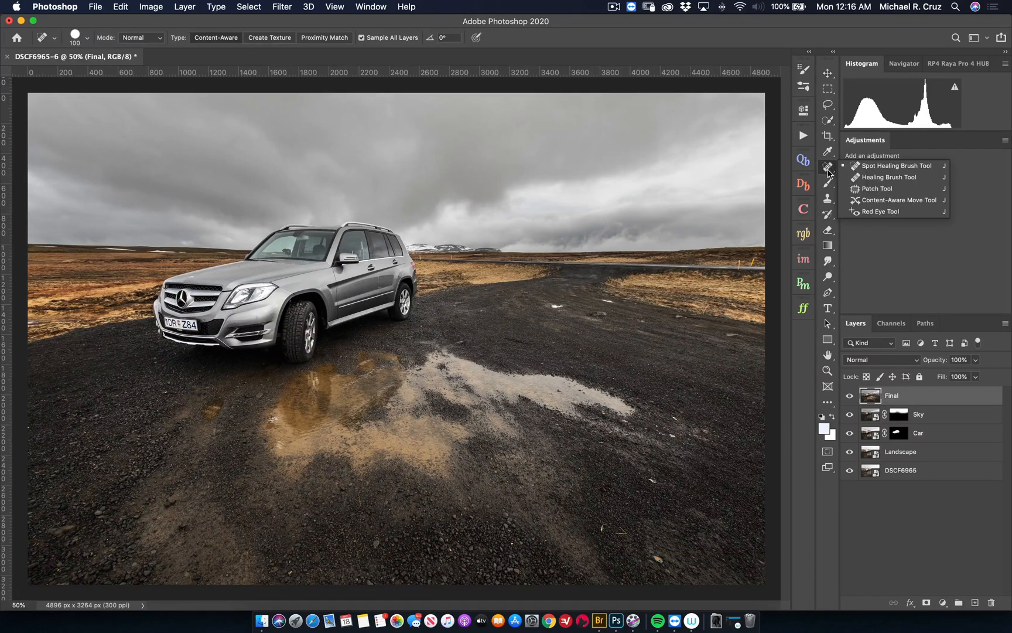
{"action": "left_click", "coordinate": [553, 305]}
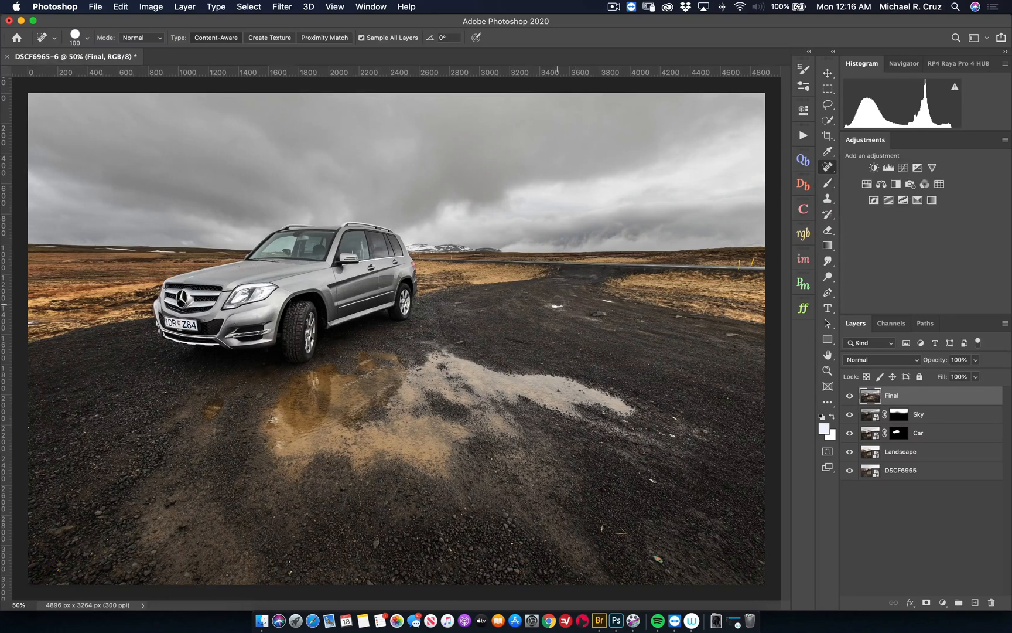
{"action": "key", "text": "bracketright"}
{"action": "key", "text": "bracketright"}
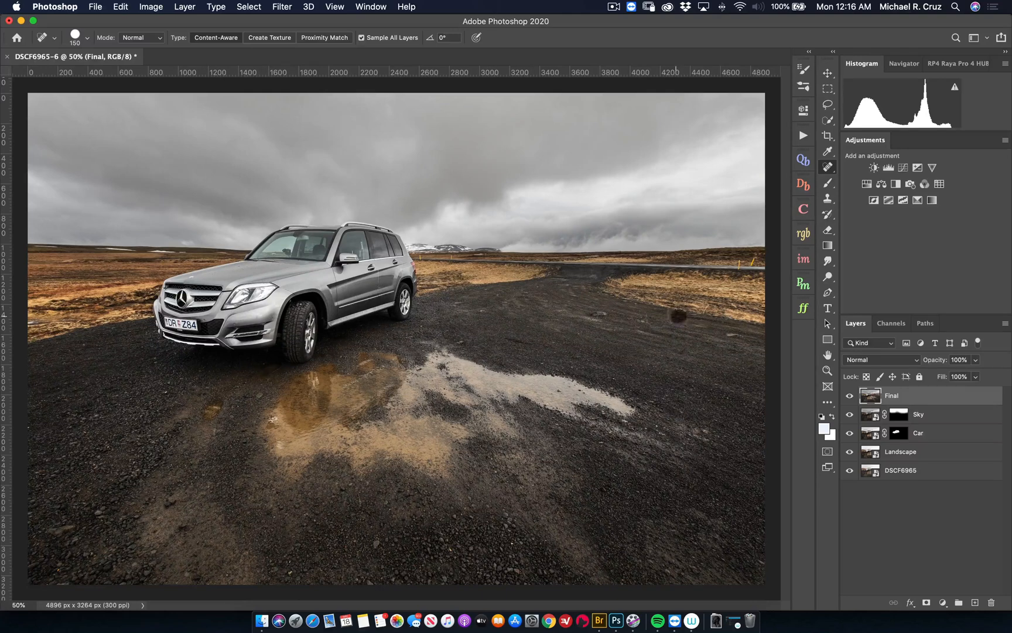
{"action": "left_click", "coordinate": [599, 314]}
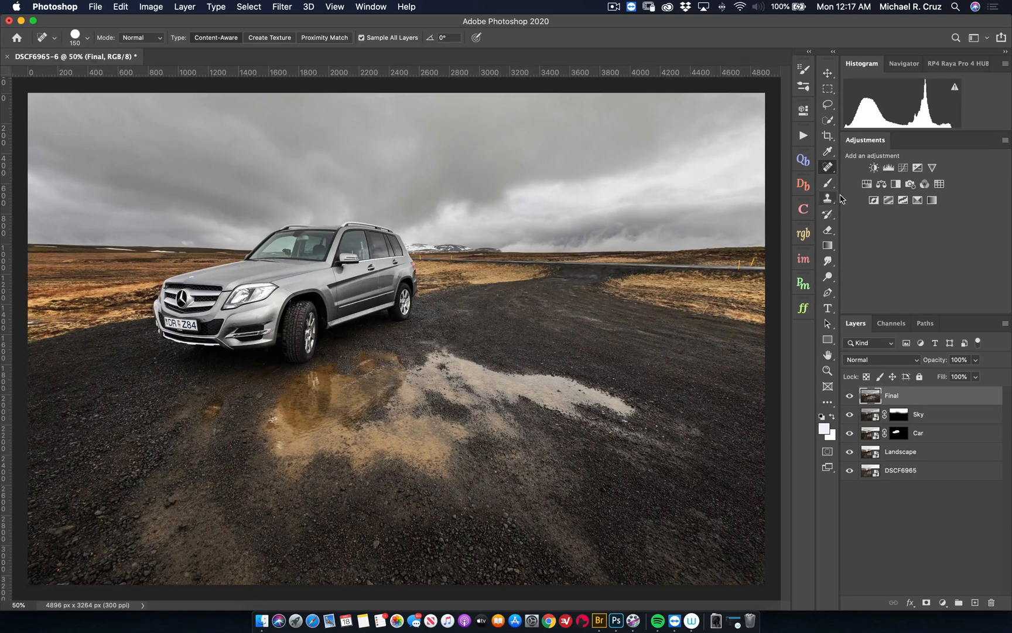
Step: Add a Color Balance adjustment above Final with Shadows Yellow-Blue +5, Midtones Cyan-Red -5 and Highlights Yellow-Blue -9
{"action": "left_click", "coordinate": [881, 184]}
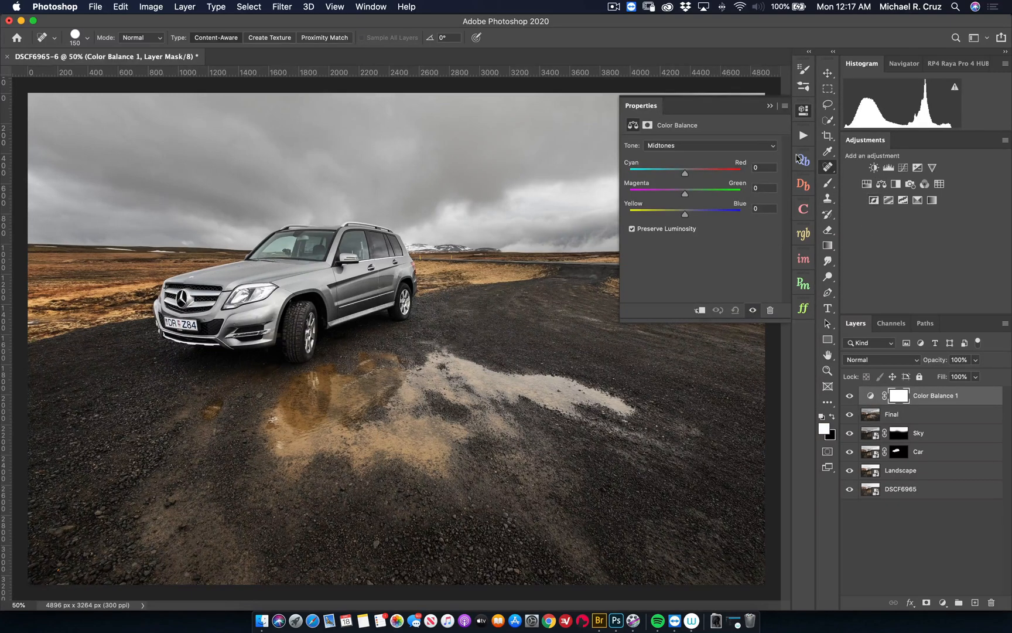
{"action": "left_click", "coordinate": [756, 151]}
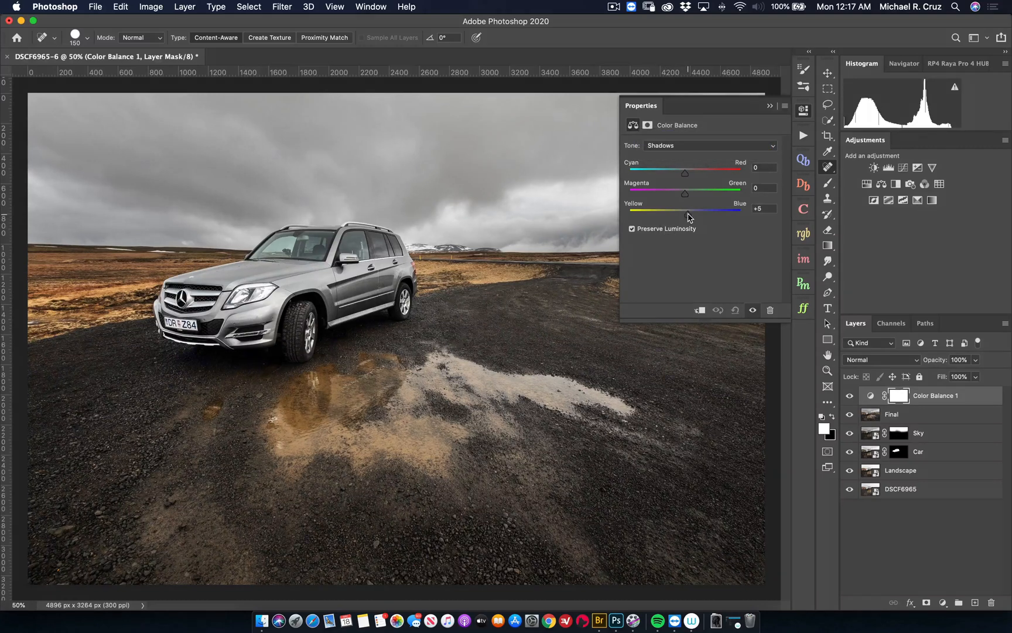
{"action": "left_click", "coordinate": [697, 146]}
{"action": "left_click", "coordinate": [700, 155]}
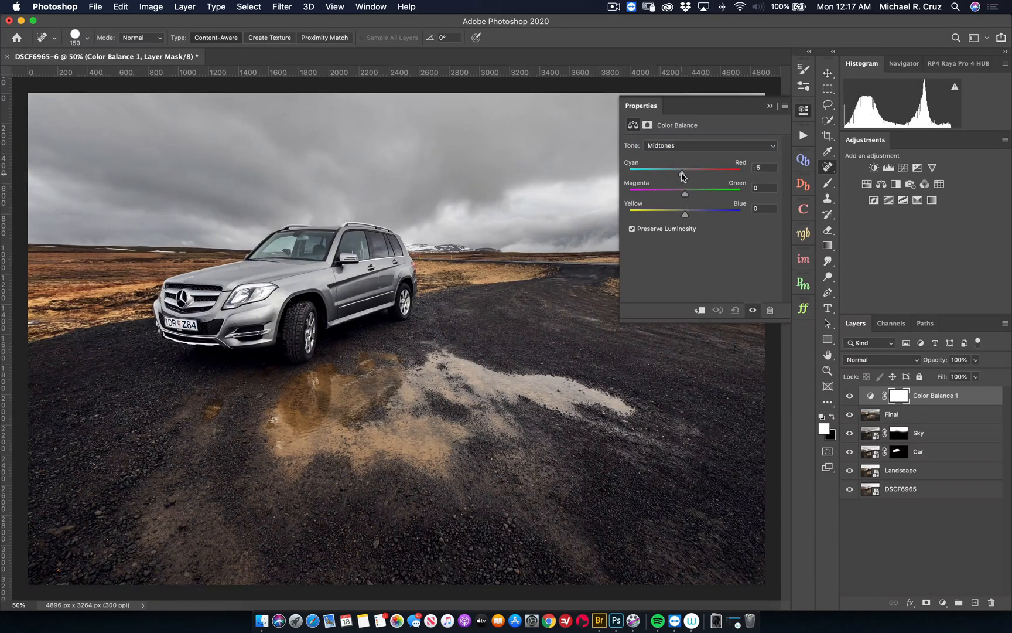
{"action": "left_click", "coordinate": [697, 146]}
{"action": "left_click", "coordinate": [700, 154]}
{"action": "left_click_drag", "start_coordinate": [685, 214], "coordinate": [681, 216]}
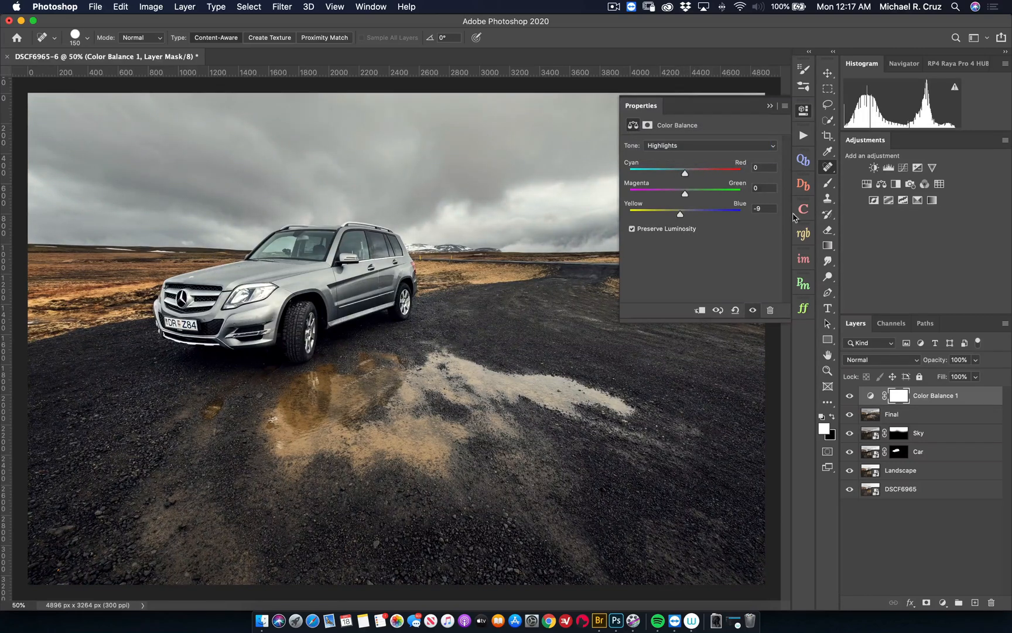
{"action": "left_click", "coordinate": [770, 106]}
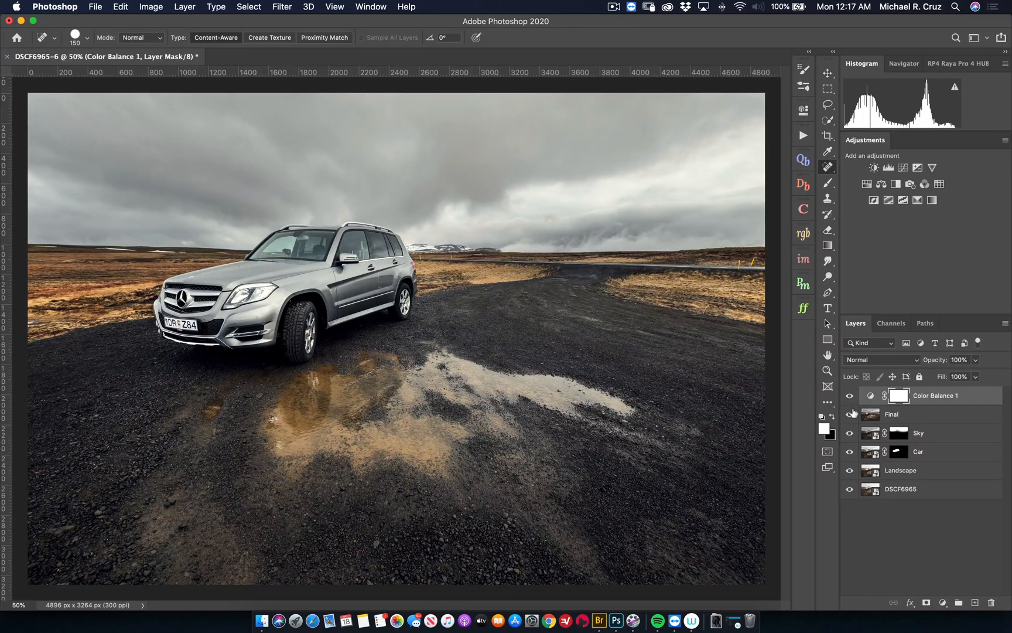
Step: Compare the color-graded image with the original DSCF6965 layer by isolating that layer and restoring all layers twice
{"action": "left_click", "coordinate": [850, 489], "text": "alt"}
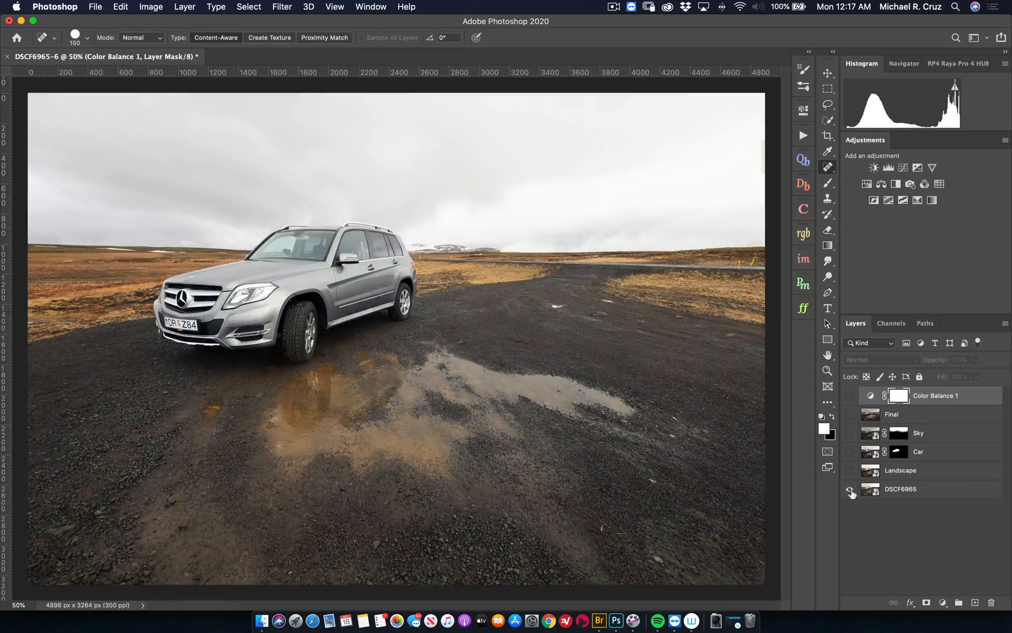
{"action": "left_click", "coordinate": [850, 489], "text": "alt"}
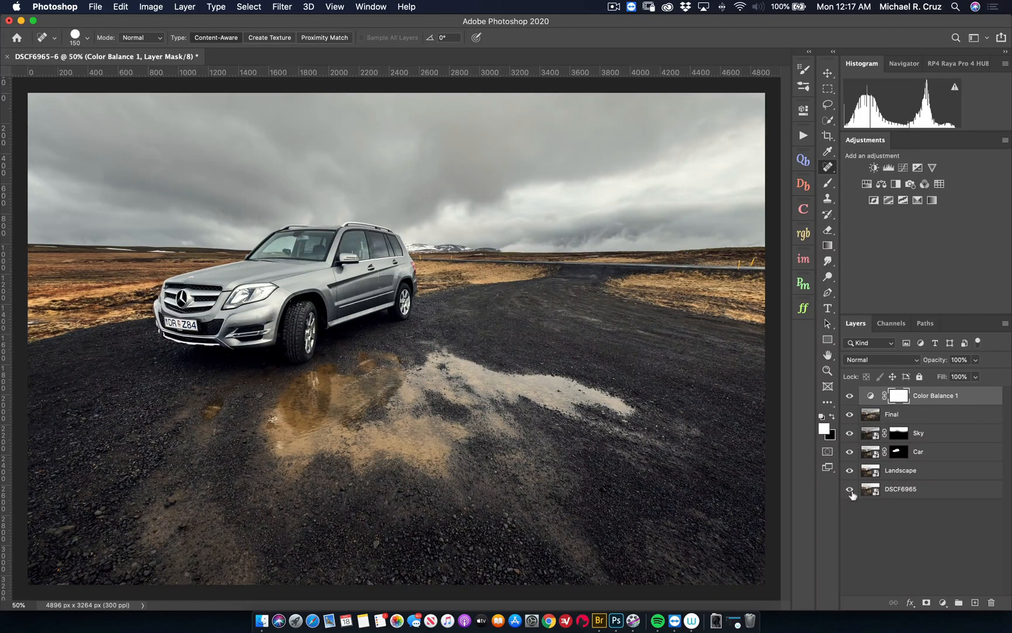
{"action": "left_click", "coordinate": [850, 489], "text": "alt"}
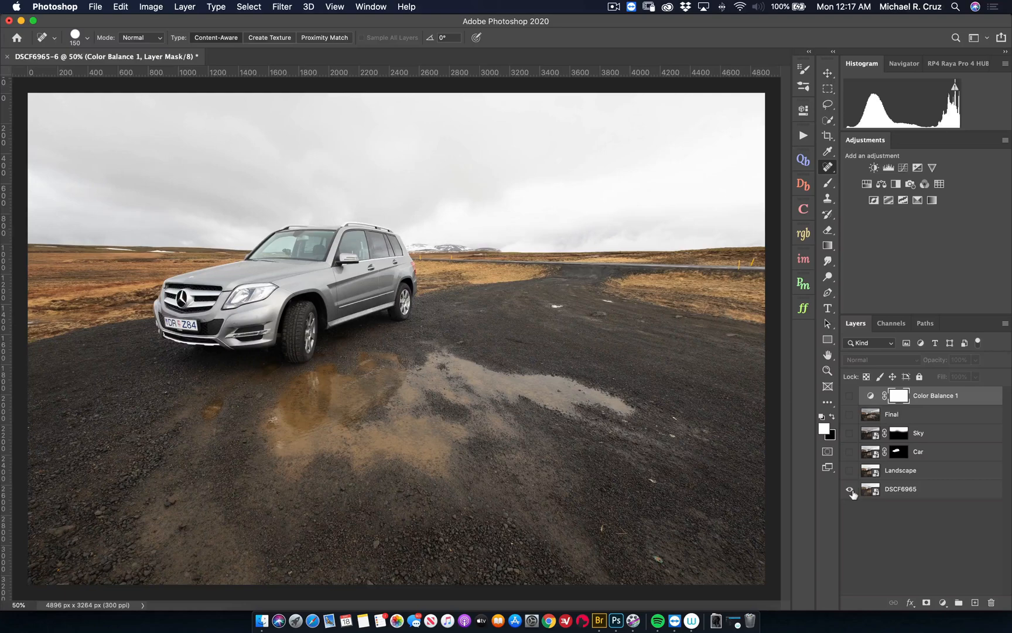
{"action": "left_click", "coordinate": [849, 489], "text": "alt"}
Step: Isolate the original photo layer and show the Landscape, Car, Sky, Final and color adjustment layers one by one to review each edit
{"action": "left_click", "coordinate": [850, 489], "text": "alt"}
{"action": "left_click", "coordinate": [850, 471]}
{"action": "left_click", "coordinate": [850, 453]}
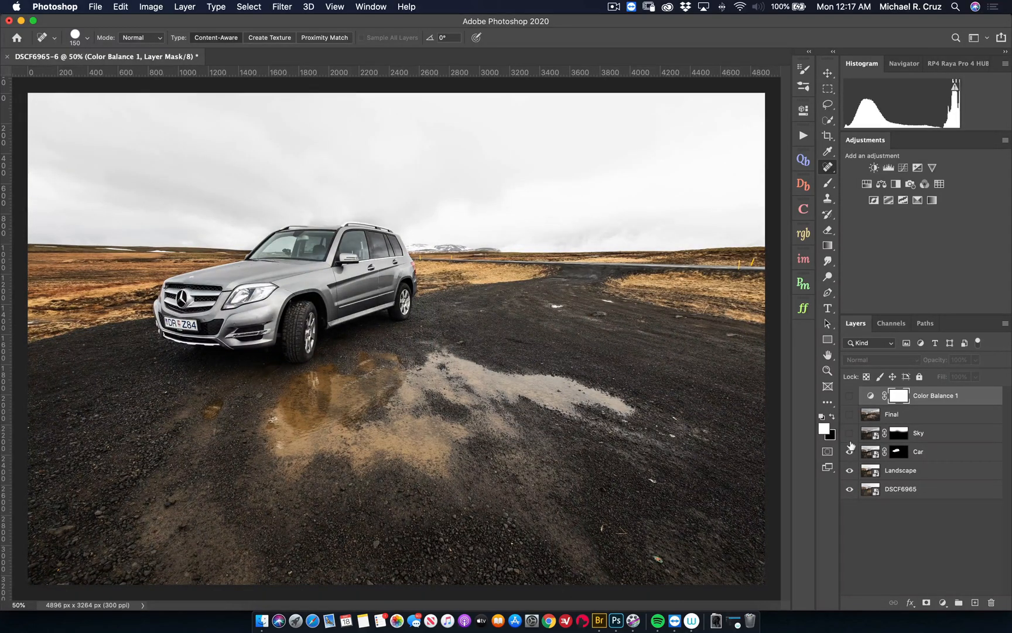
{"action": "left_click", "coordinate": [849, 432]}
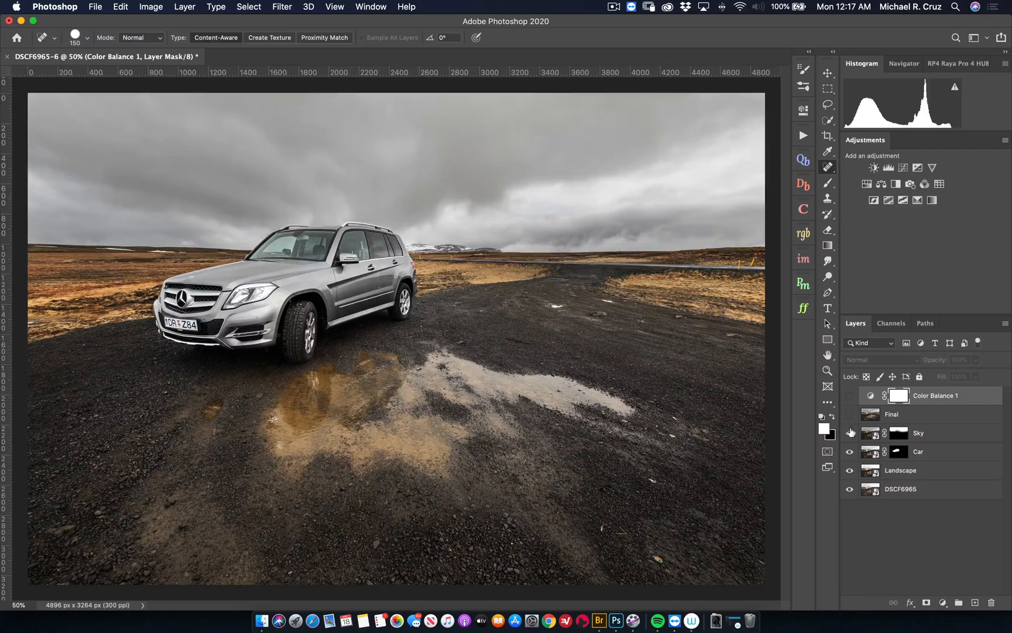
{"action": "left_click", "coordinate": [850, 414]}
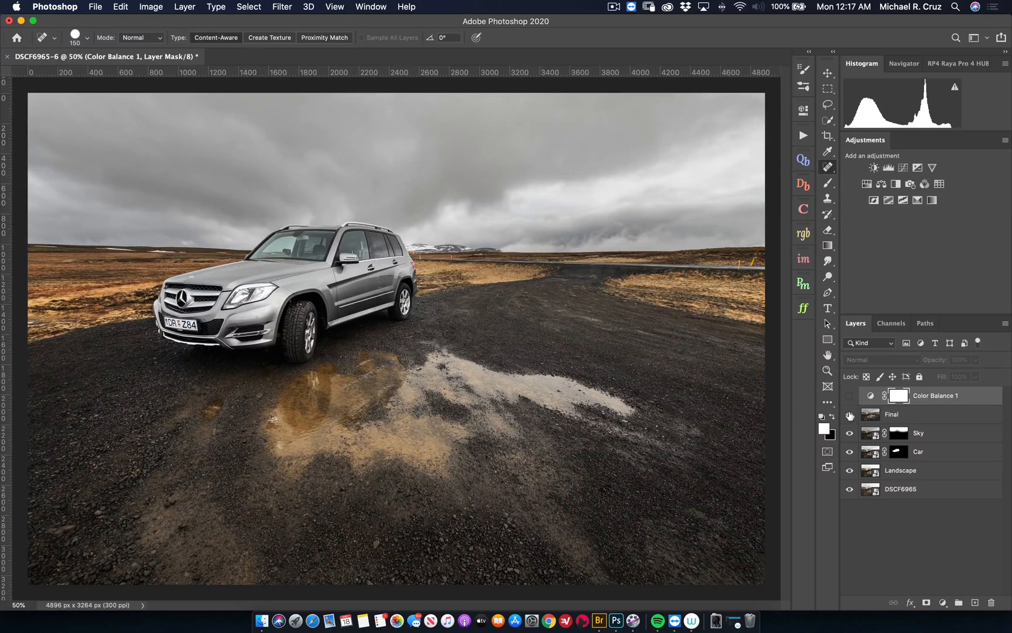
{"action": "left_click", "coordinate": [849, 396]}
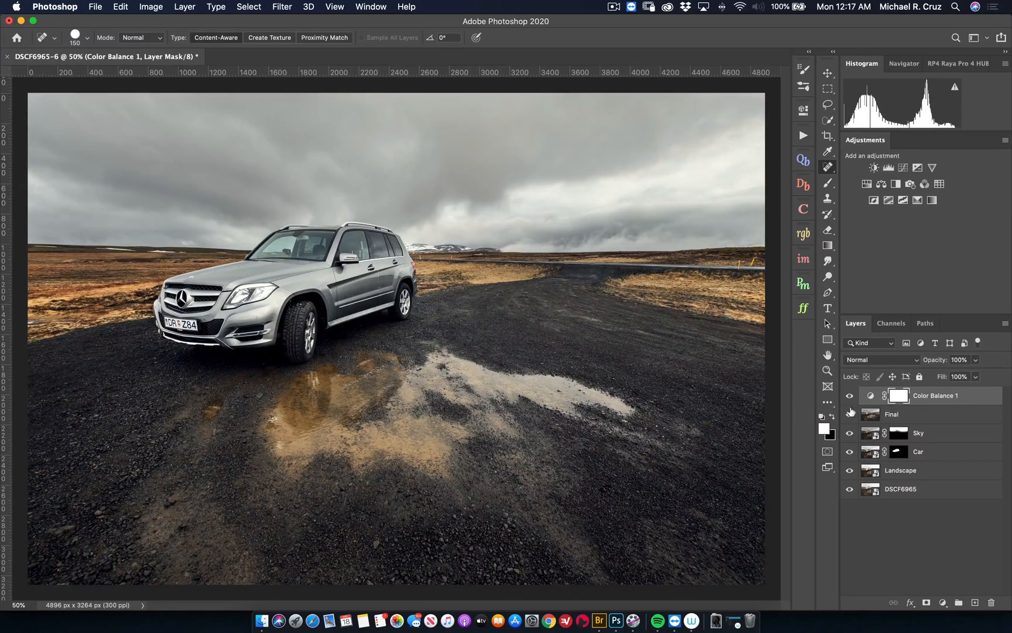